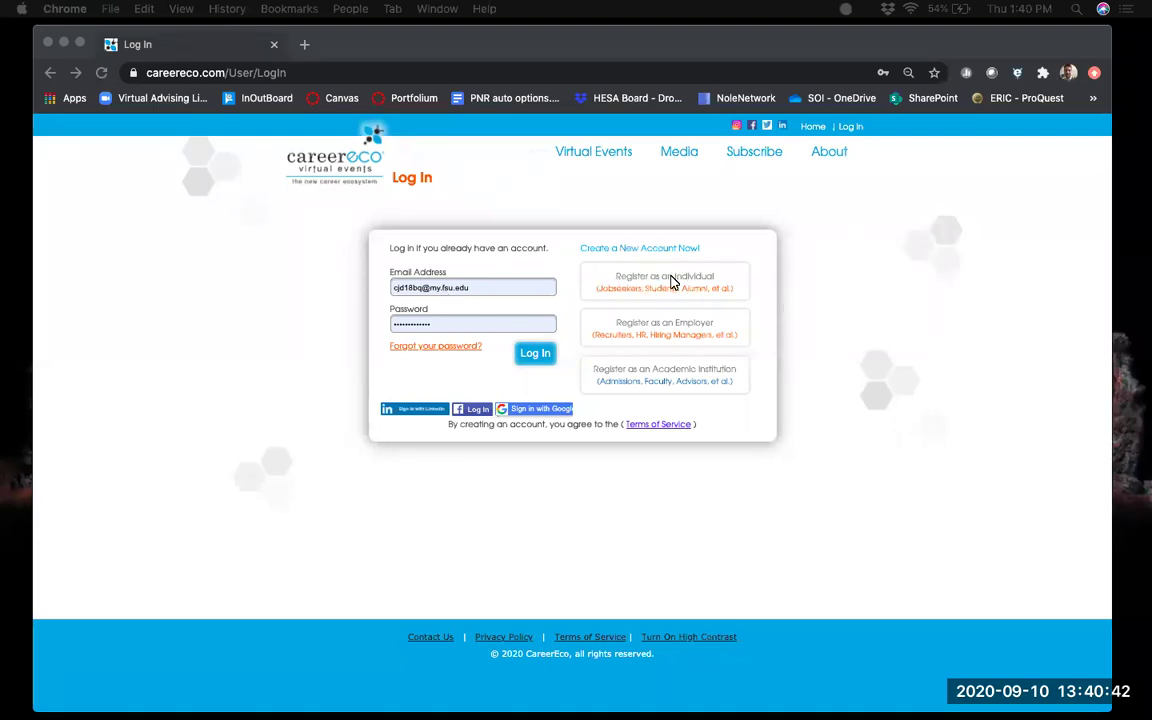
# From the Log In page, choose 'Register as an Individual' to start a new candidate account.
pyautogui.click(673, 282)
pyautogui.click(655, 291)
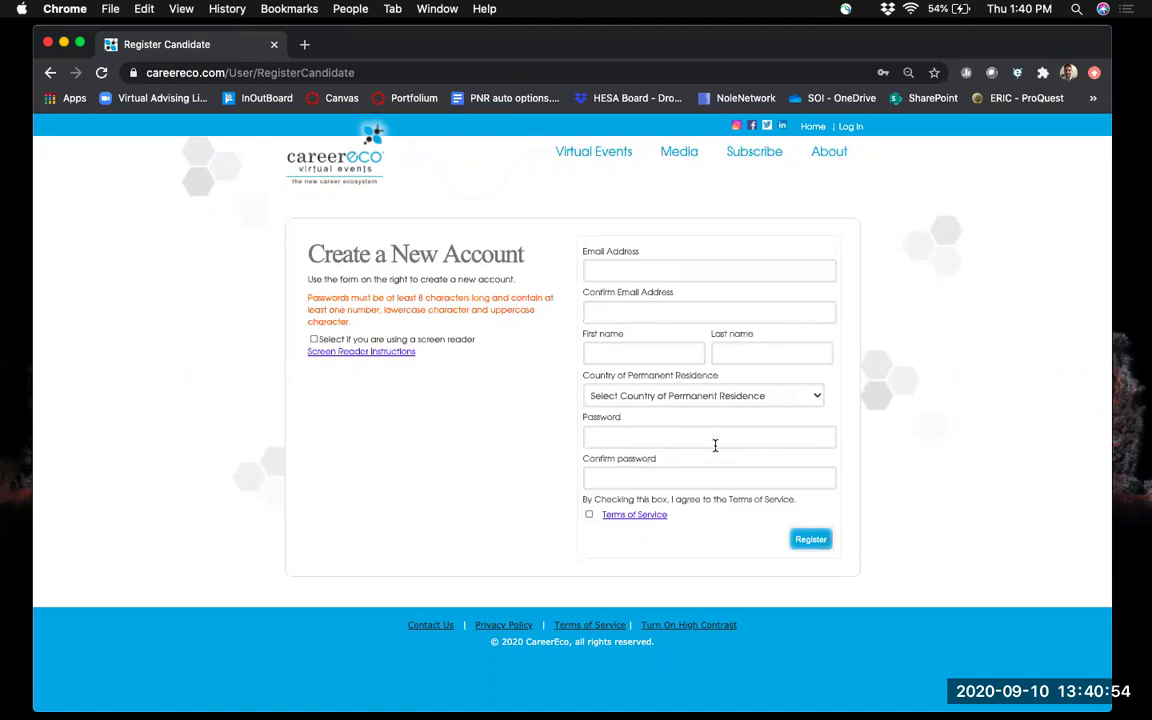
# Return to Log In, sign in with the saved credentials, and open Edit Profile from the dashboard.
pyautogui.click(853, 128)
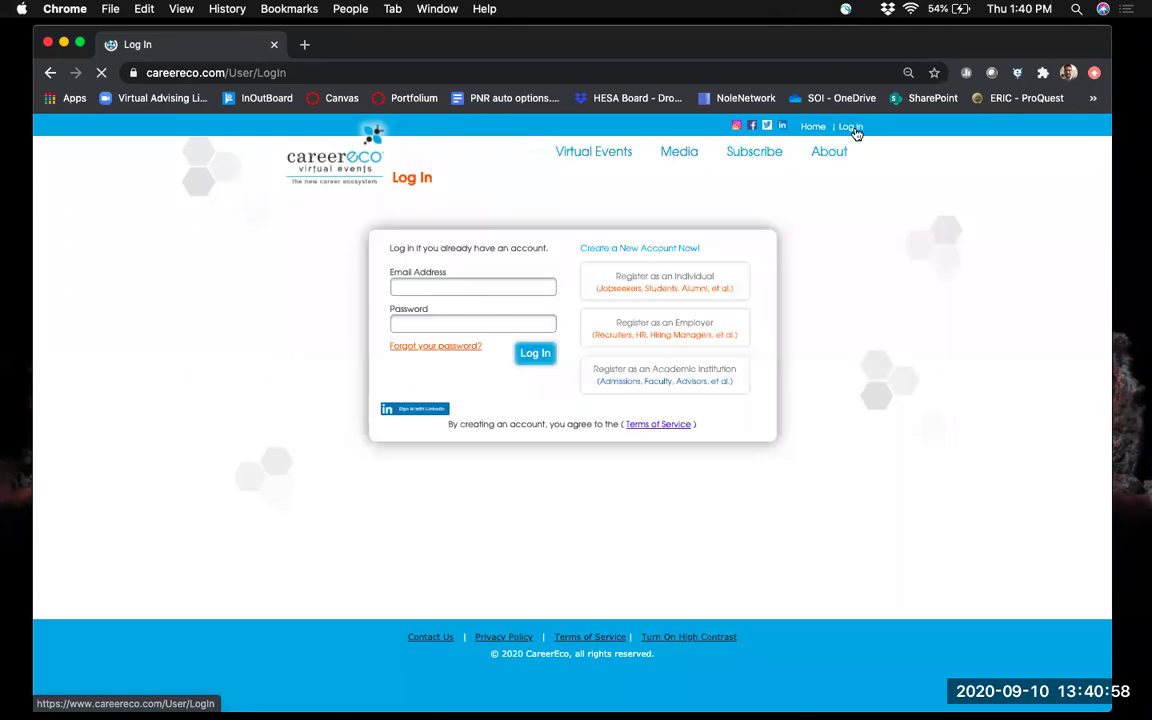
pyautogui.click(535, 354)
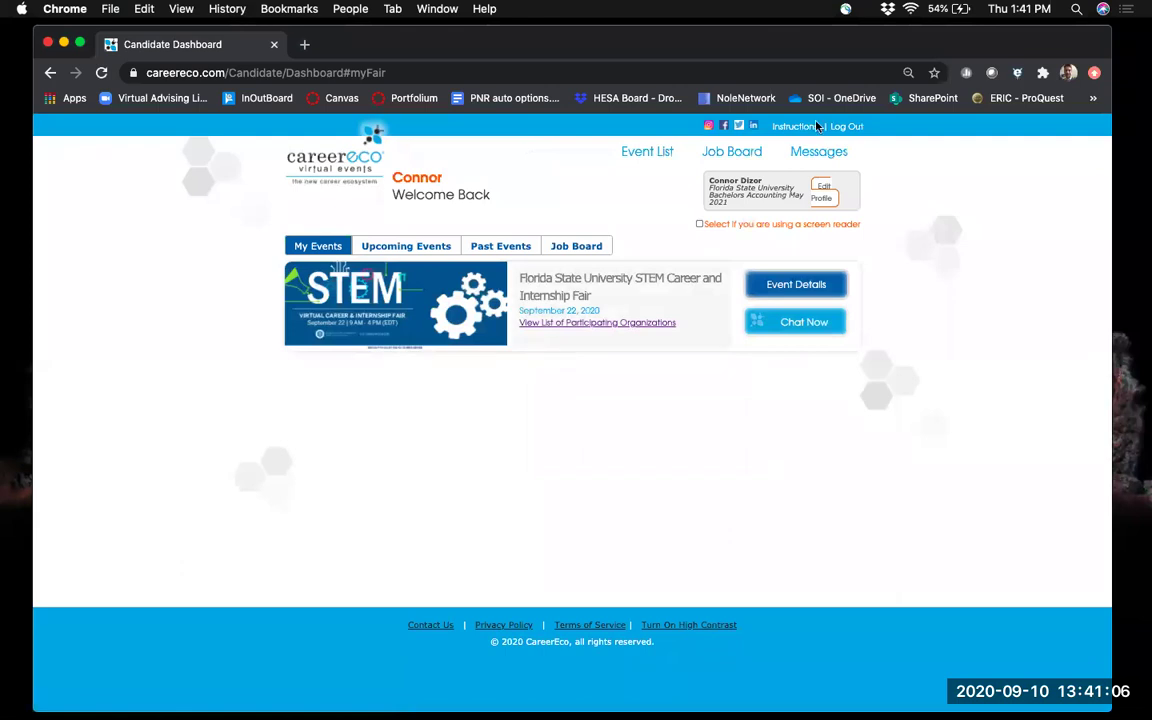
pyautogui.click(822, 200)
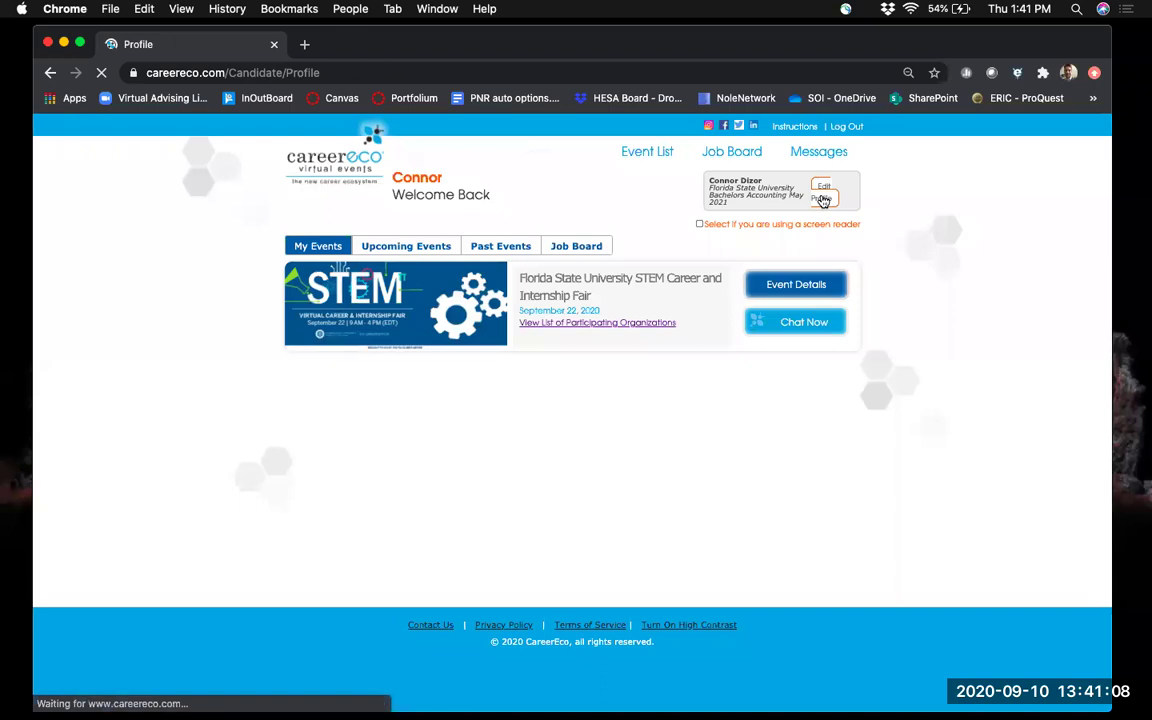
pyautogui.scroll(-1, 693, 351)
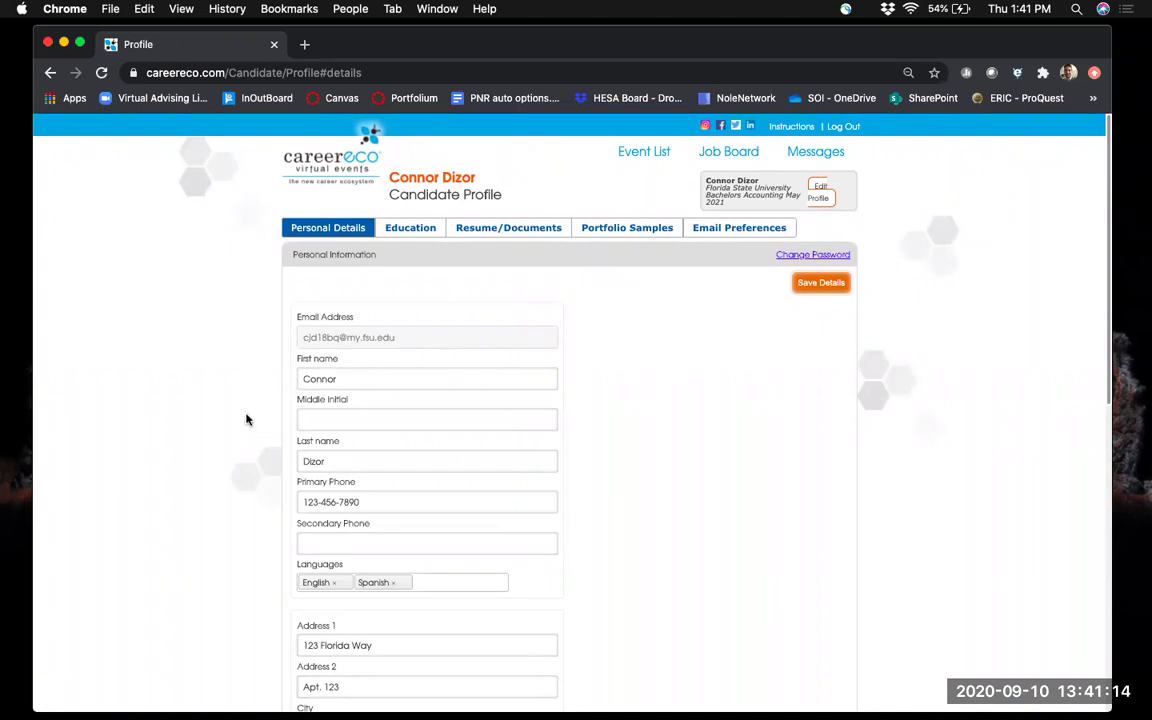
pyautogui.scroll(-3, 247, 420)
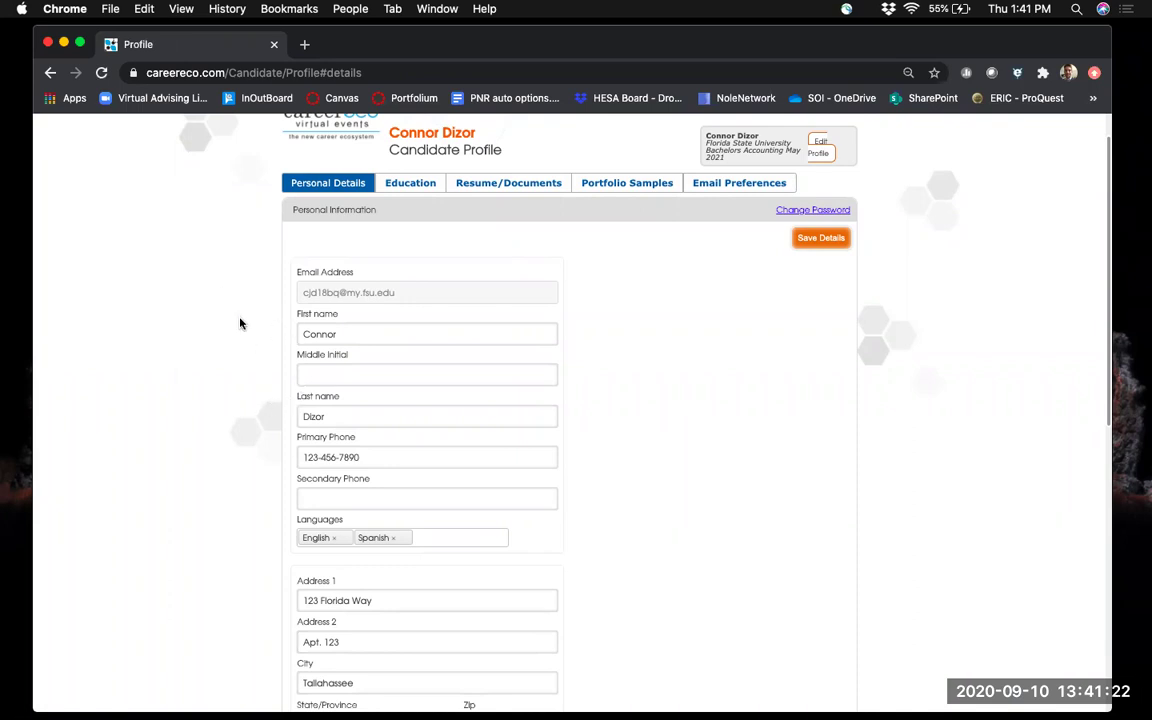
pyautogui.scroll(-1, 238, 322)
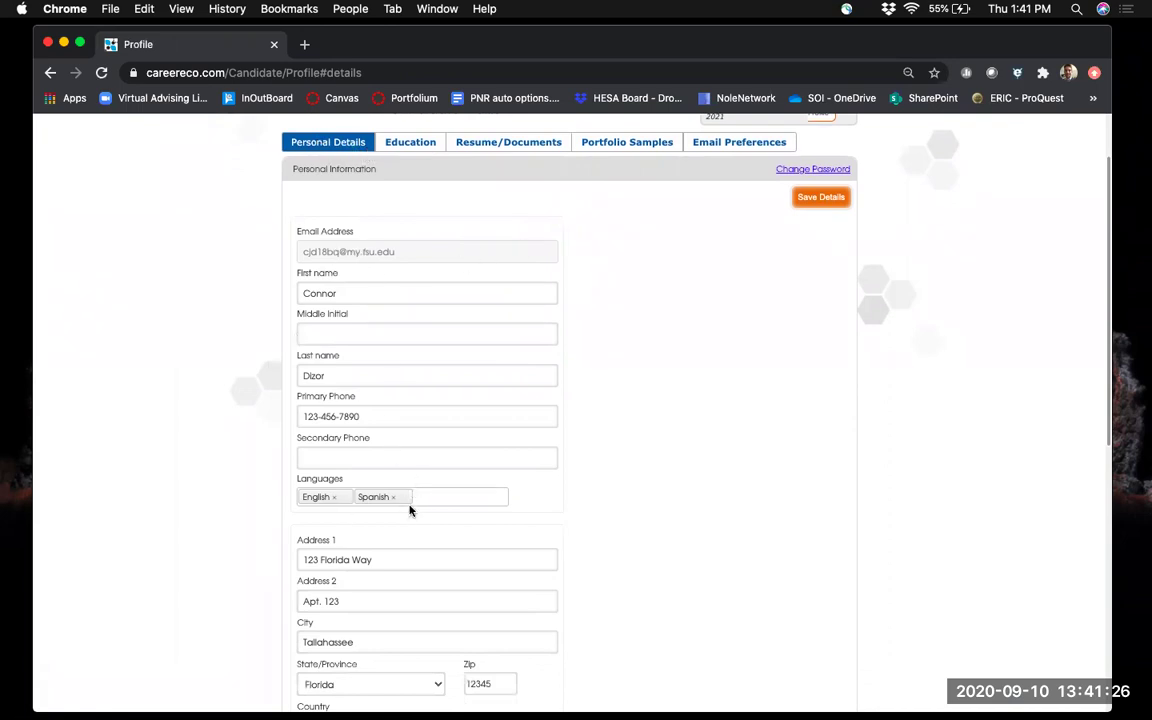
pyautogui.scroll(-4, 213, 475)
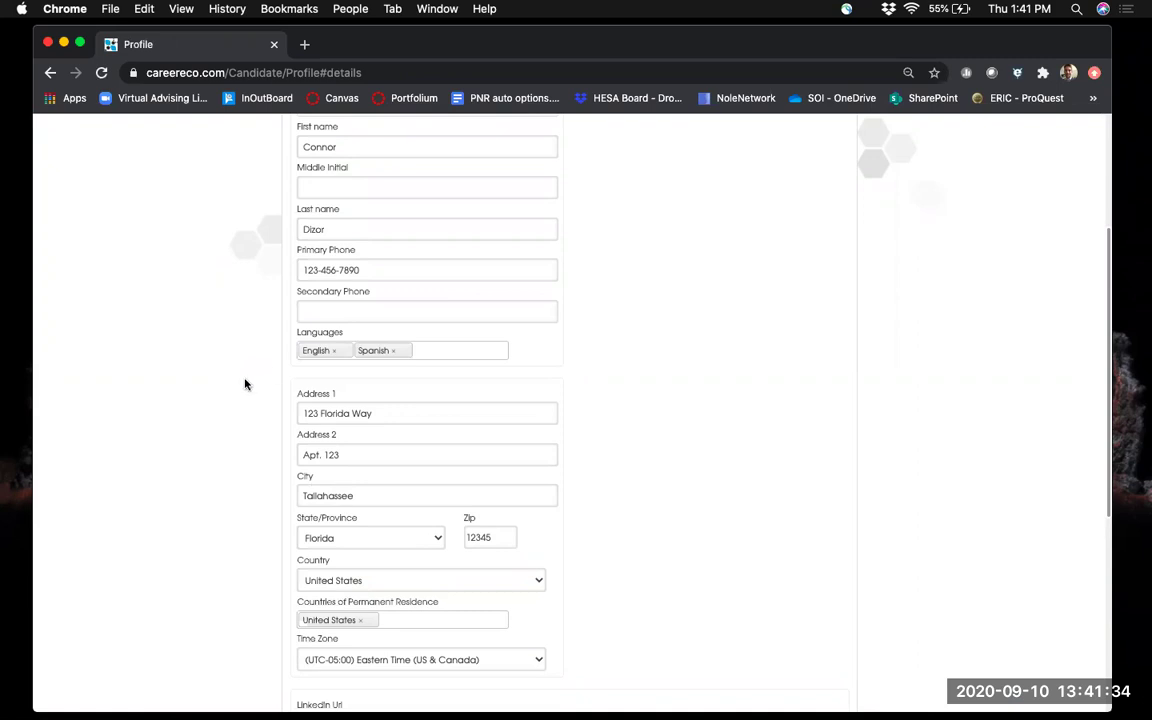
pyautogui.scroll(-2, 245, 384)
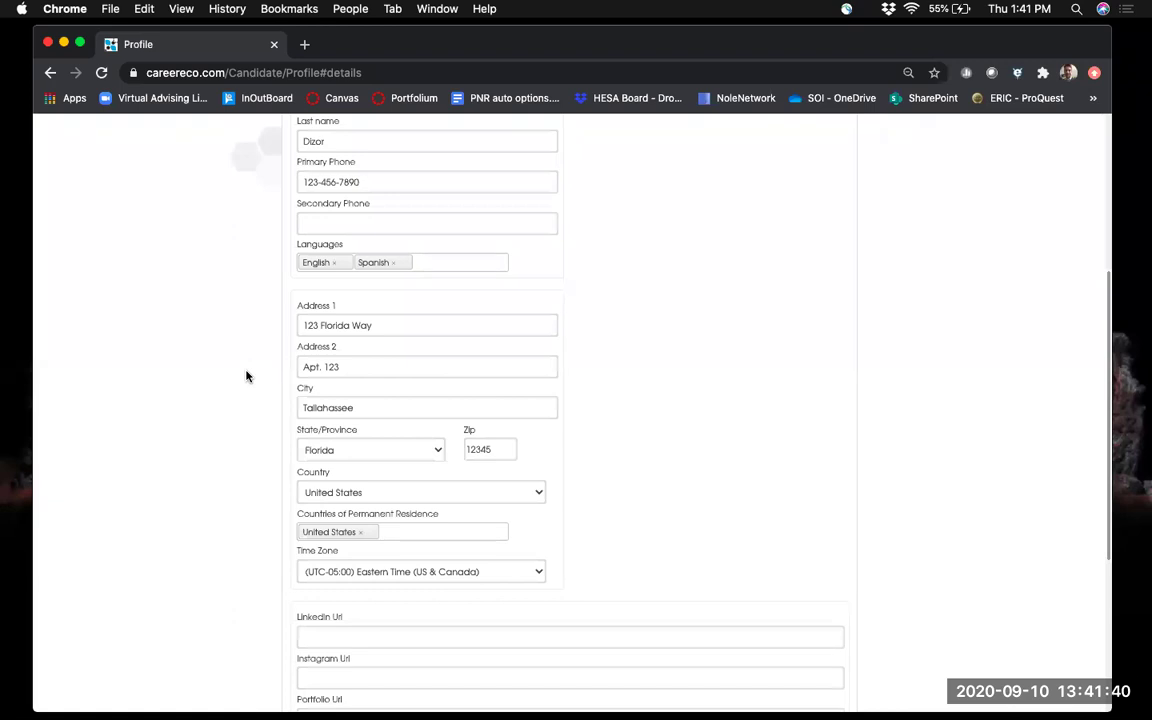
pyautogui.scroll(-4, 247, 381)
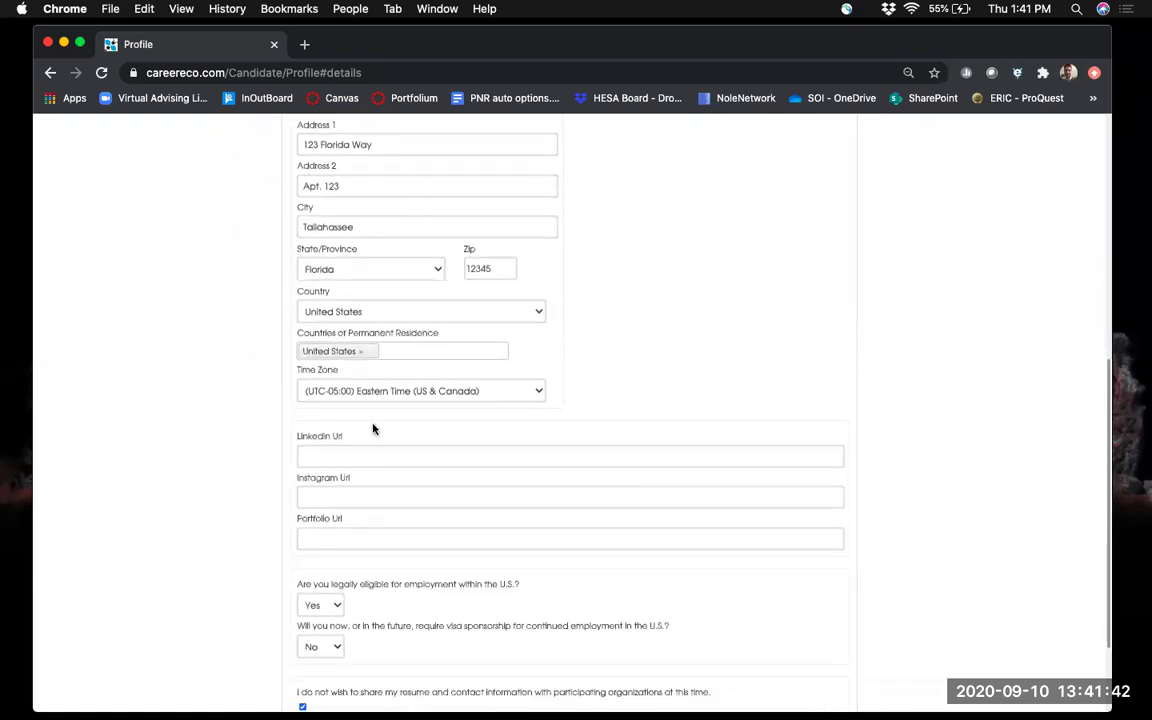
pyautogui.scroll(-2, 337, 386)
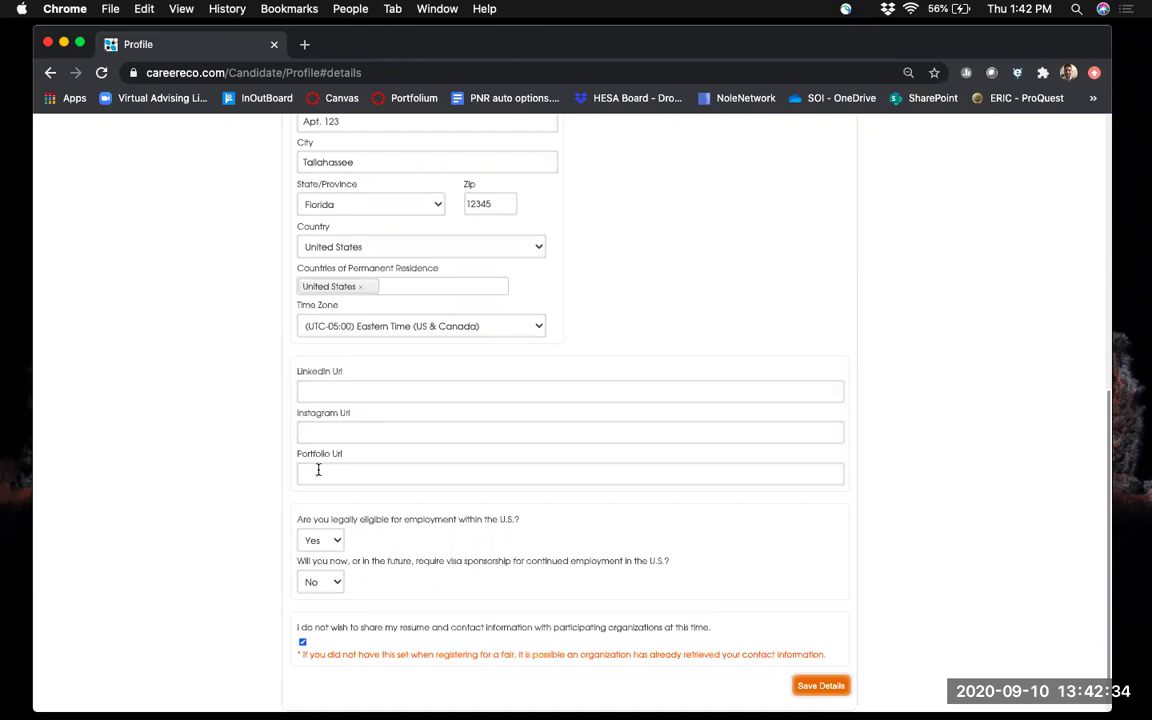
pyautogui.scroll(-2, 247, 499)
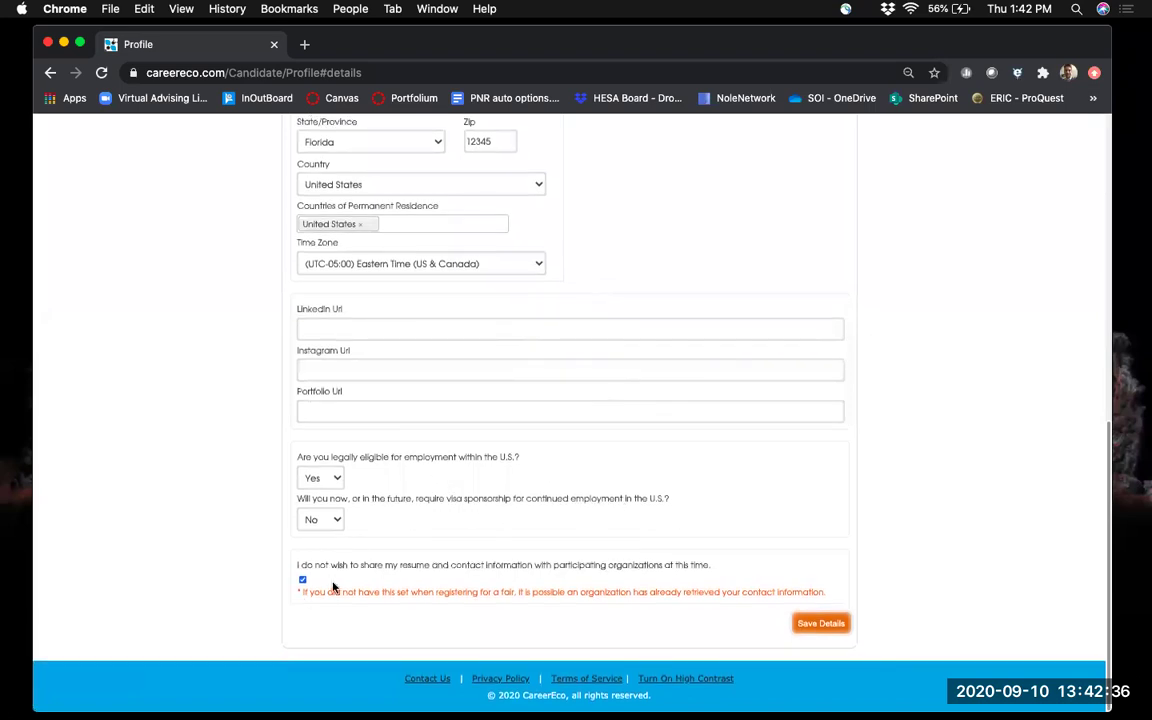
# Show the profile's Education tab listing the Bachelors in Accounting from Florida State University.
pyautogui.scroll(15, 355, 565)
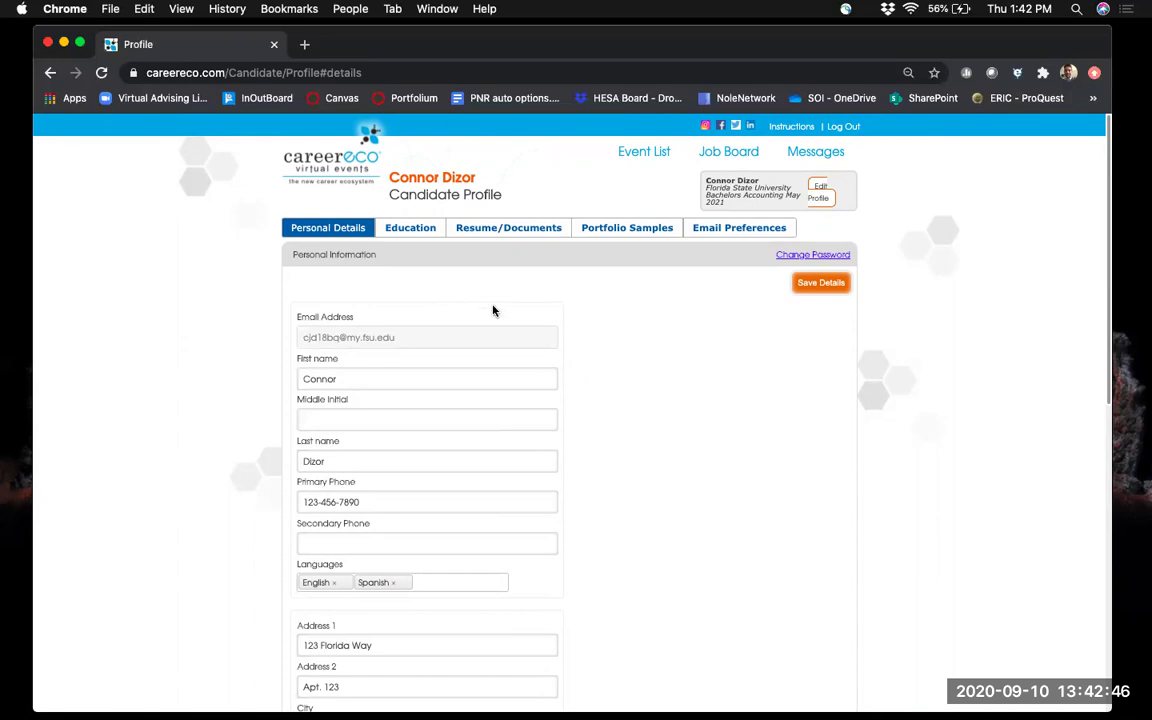
pyautogui.scroll(-10, 494, 311)
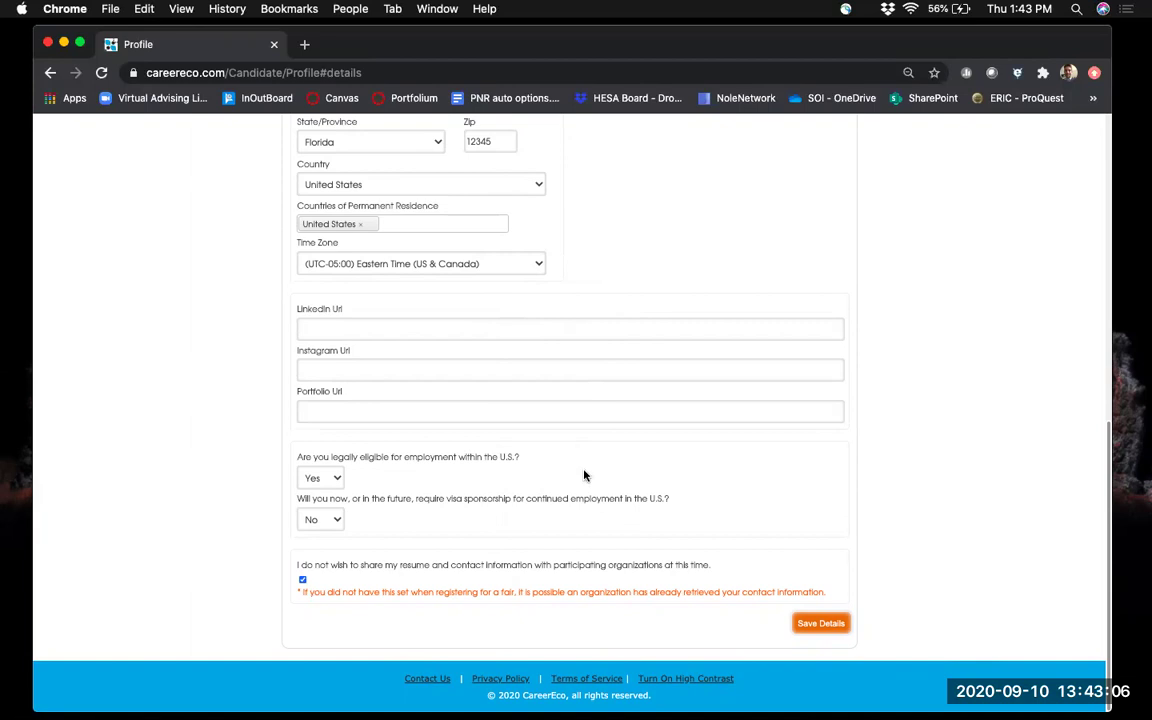
pyautogui.scroll(5, 627, 473)
pyautogui.scroll(3, 627, 473)
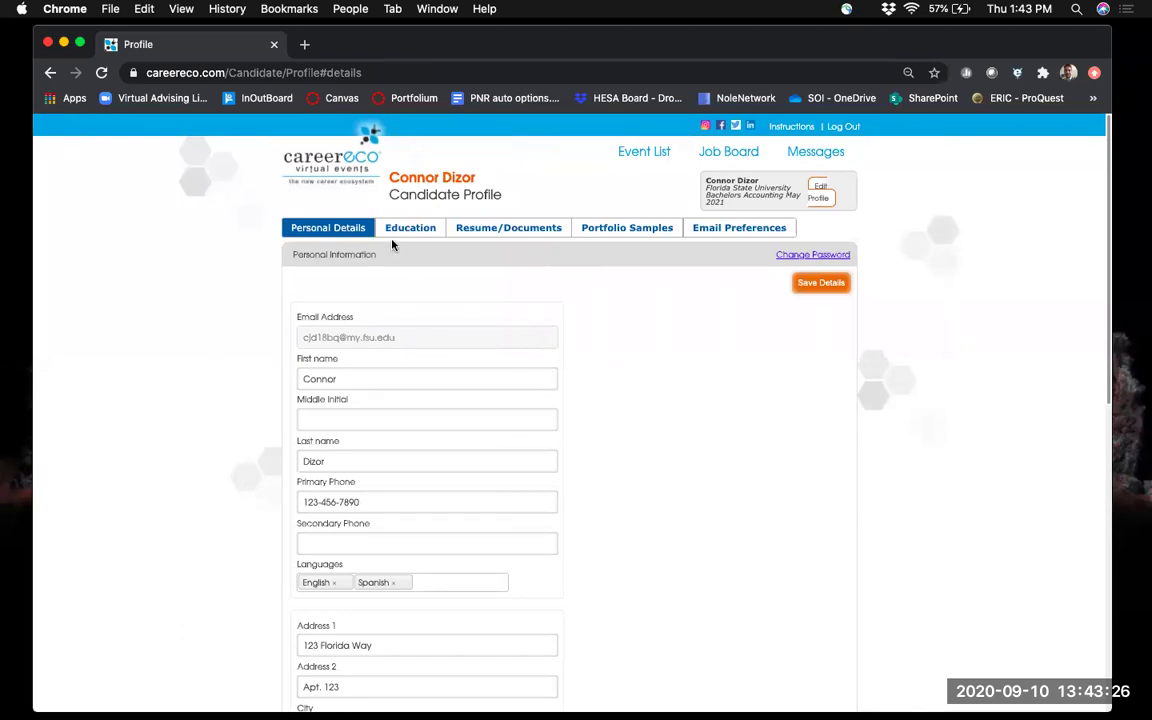
pyautogui.click(427, 228)
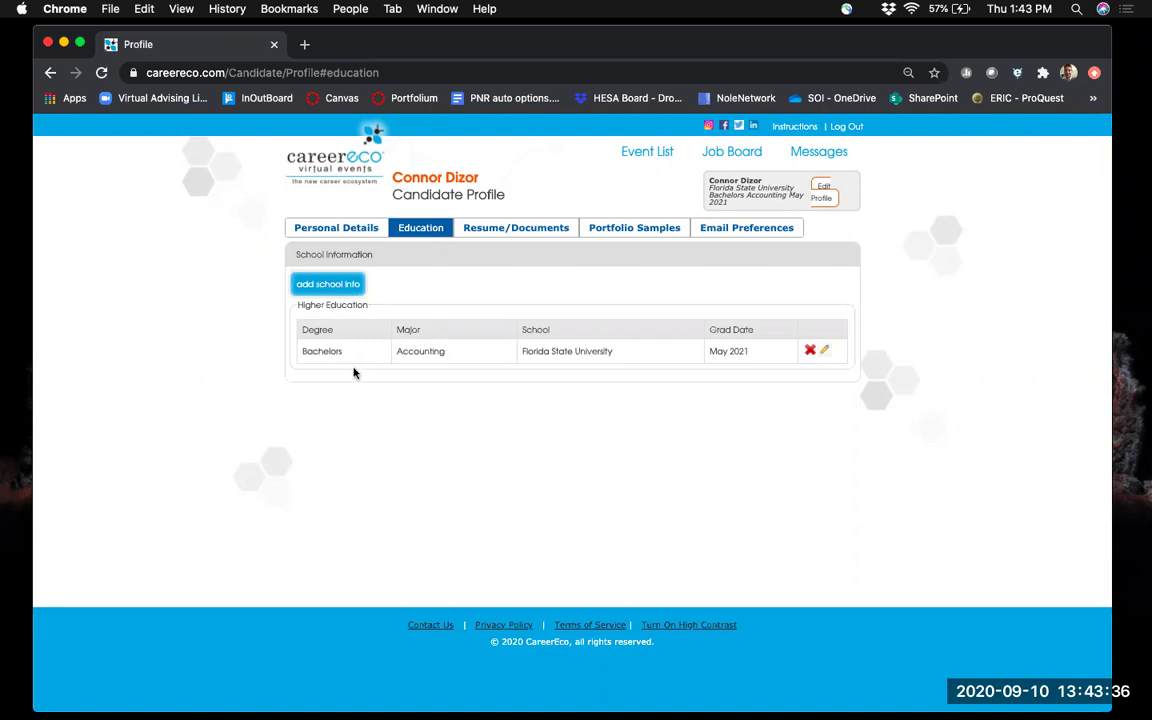
# Show the Resume/Documents tab with the uploaded default resume PDF.
pyautogui.click(516, 232)
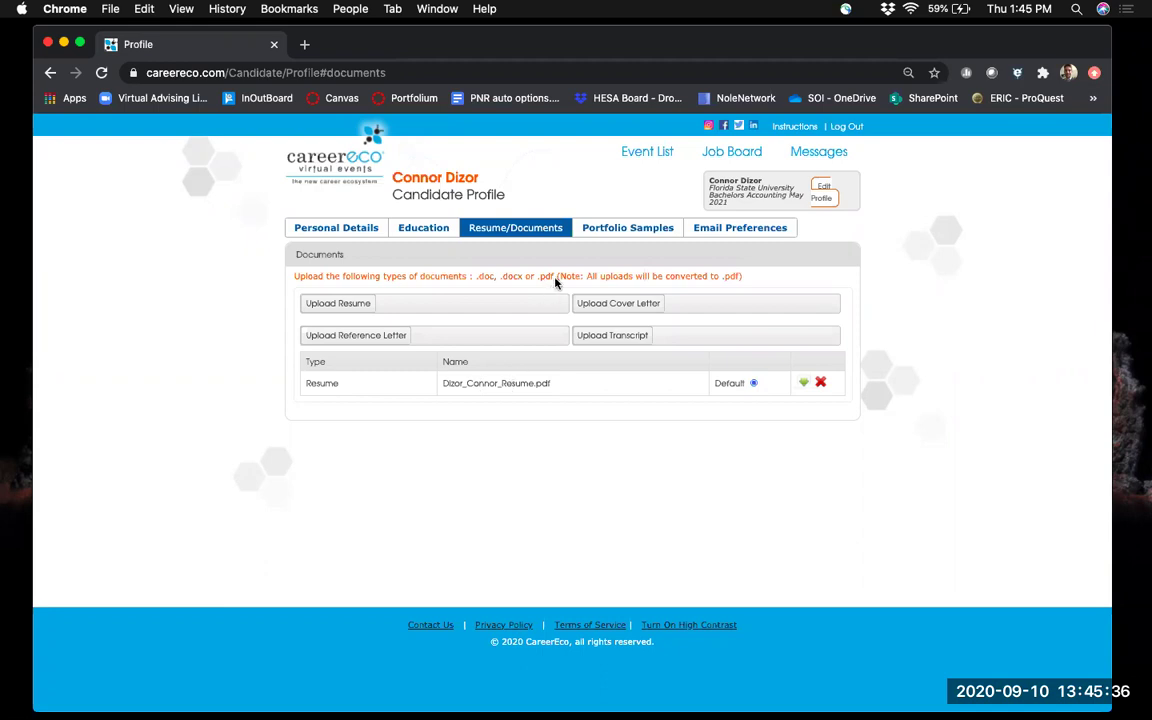
# View Portfolio Samples, then Email Preferences with all five opt-out options unchecked.
pyautogui.click(628, 229)
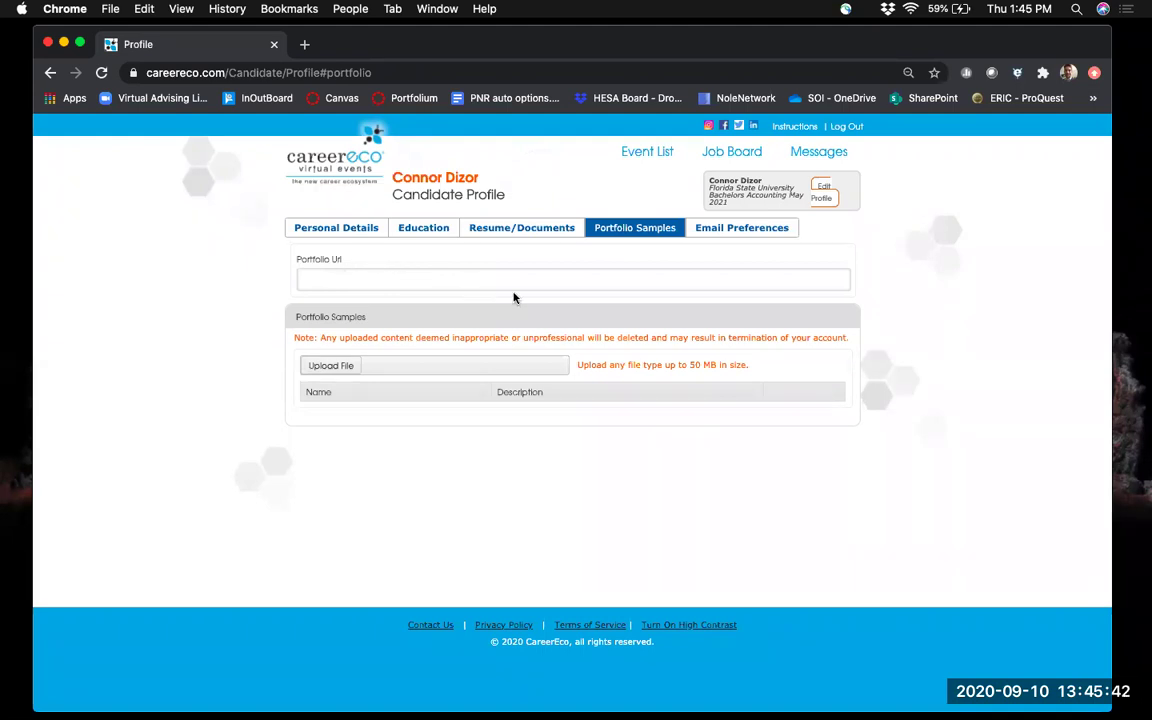
pyautogui.click(742, 232)
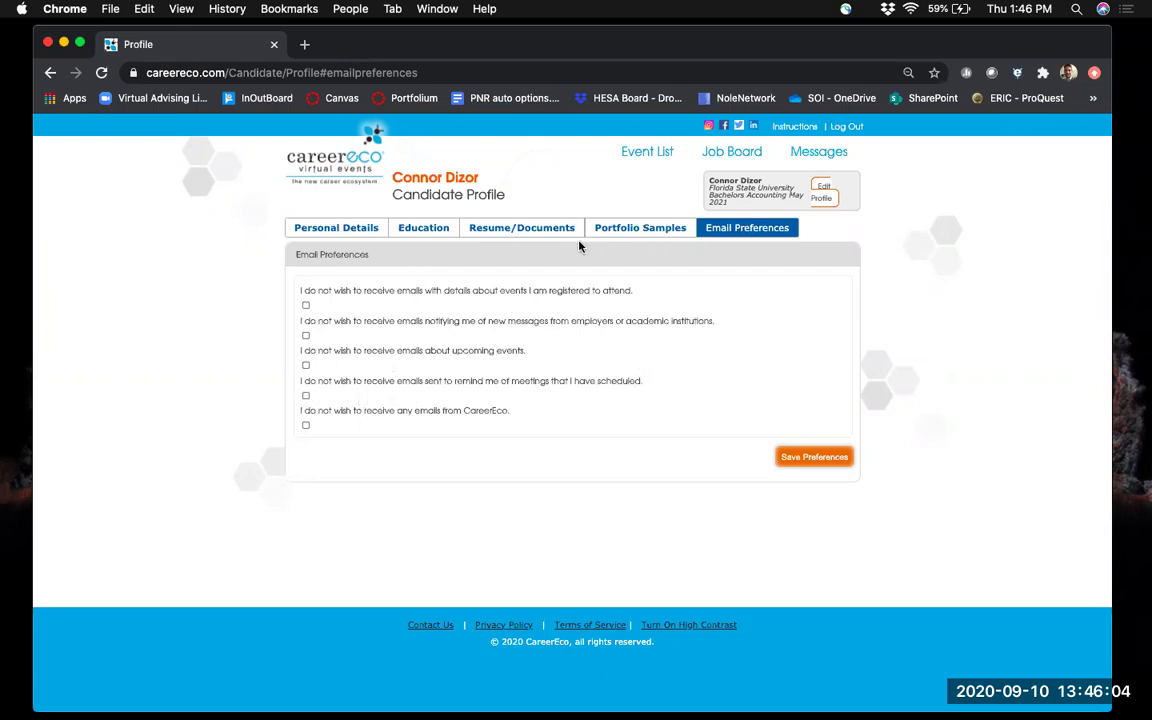
# Go back to the Candidate Dashboard's My Events listing the FSU STEM Career and Internship Fair.
pyautogui.click(640, 152)
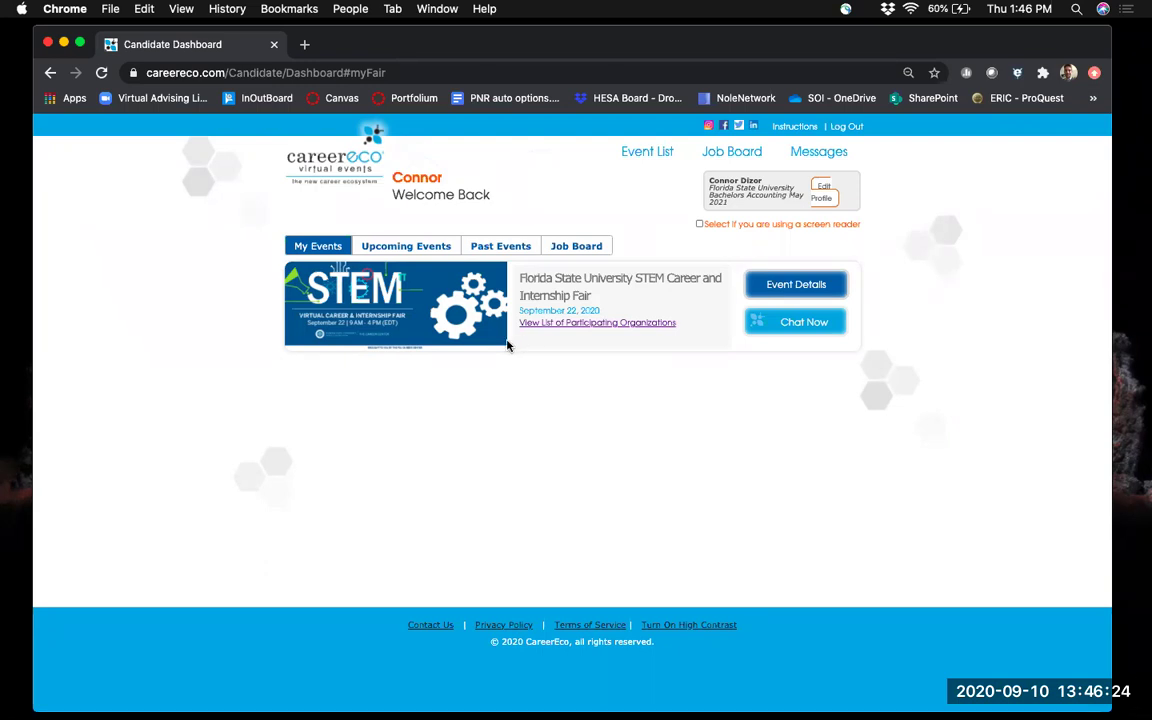
# Filter the Upcoming Events list to career fairs only and browse through it.
pyautogui.click(384, 250)
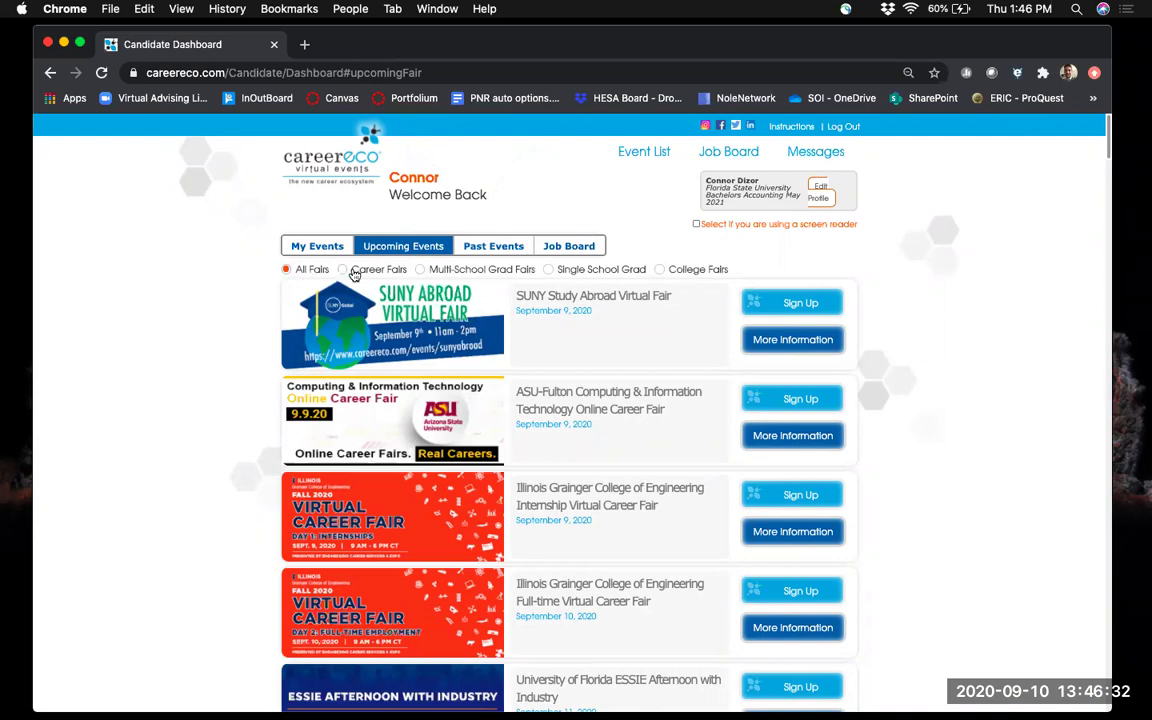
pyautogui.click(343, 270)
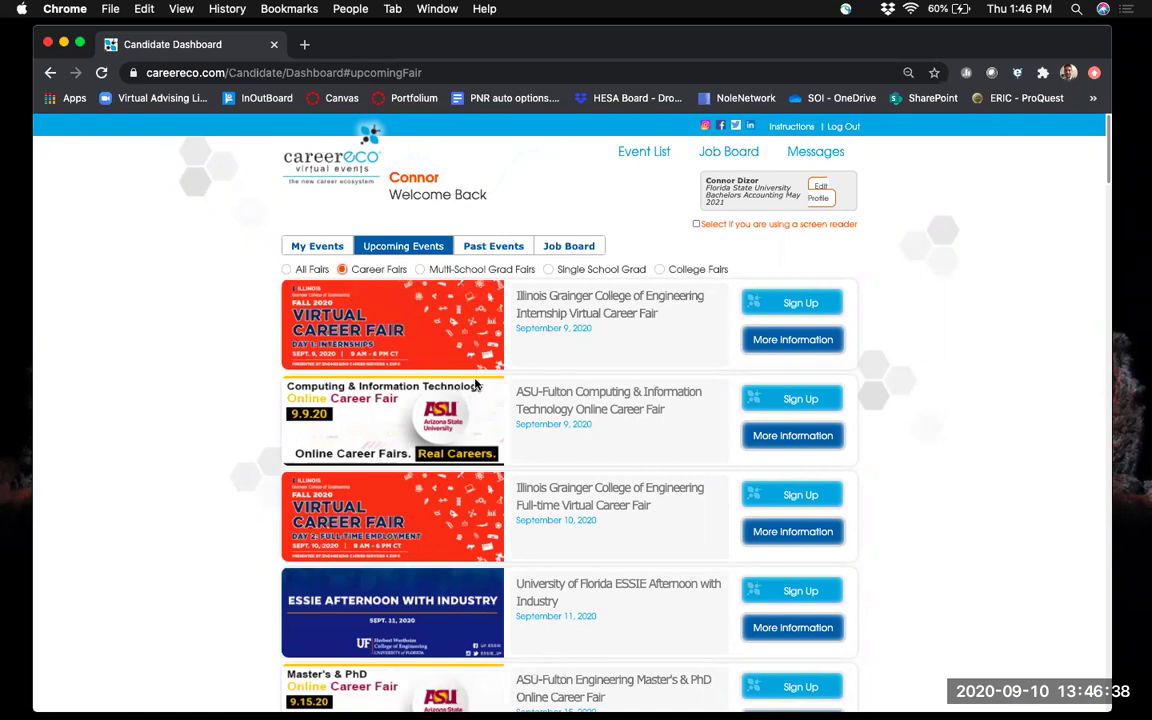
pyautogui.scroll(-5, 470, 378)
pyautogui.scroll(-13, 475, 387)
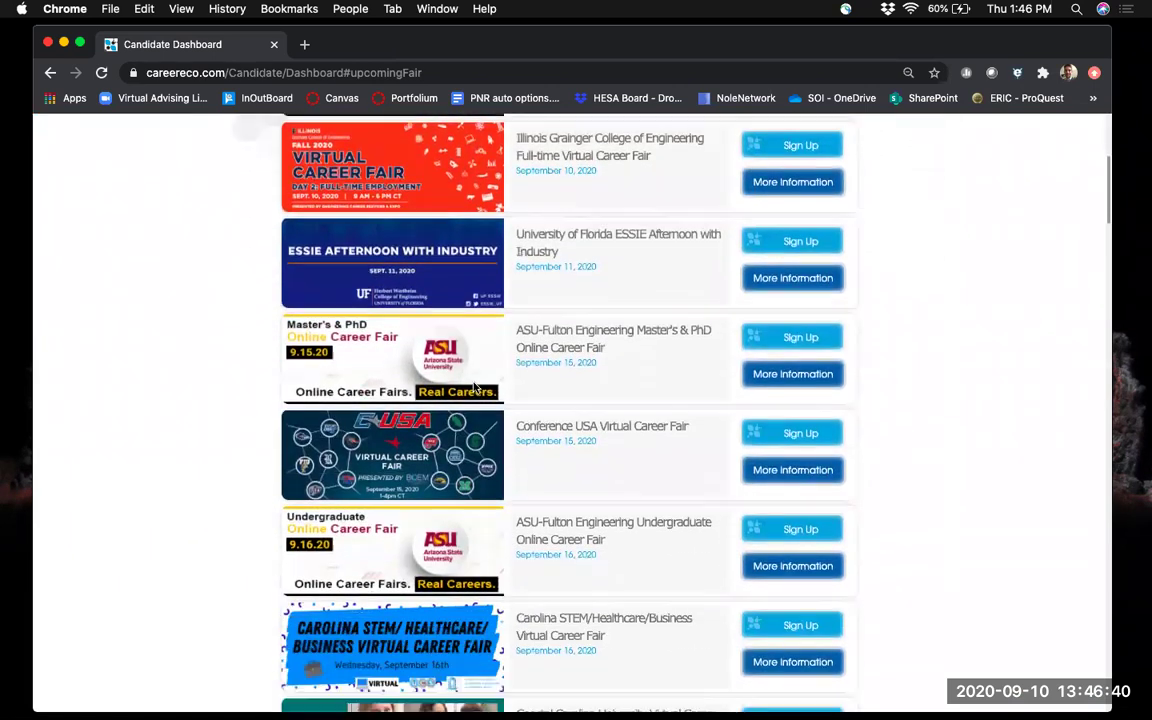
pyautogui.scroll(-13, 475, 385)
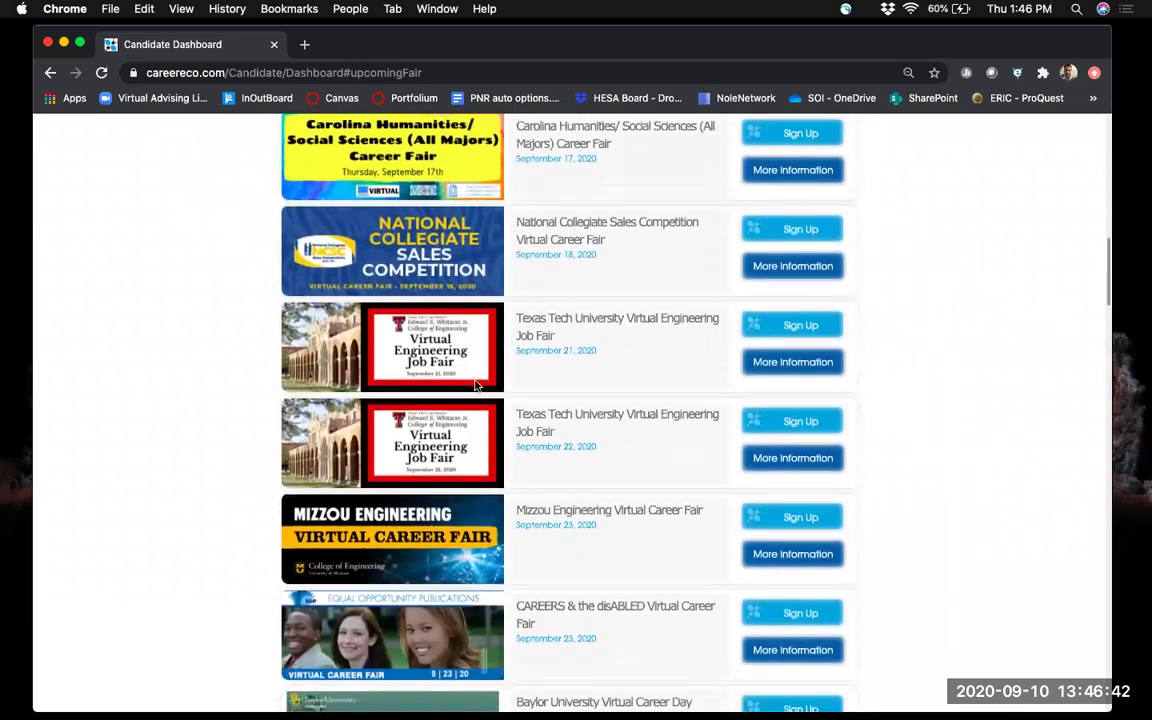
pyautogui.scroll(-5, 477, 385)
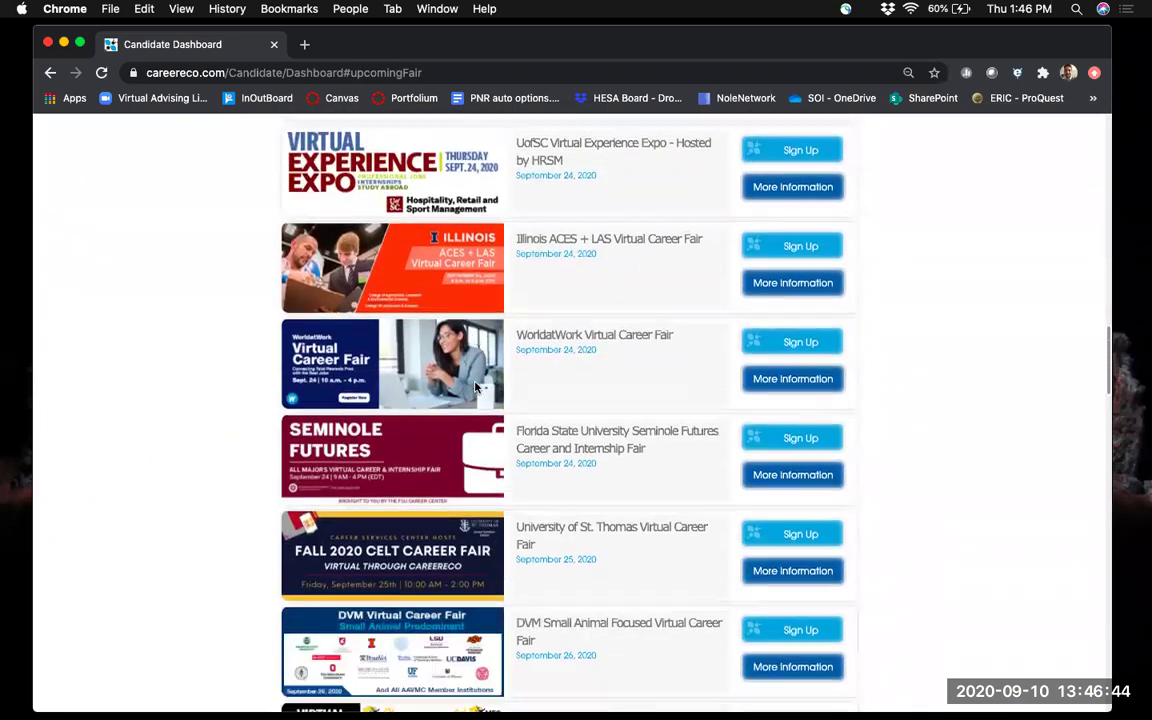
pyautogui.scroll(6, 587, 393)
pyautogui.scroll(14, 587, 393)
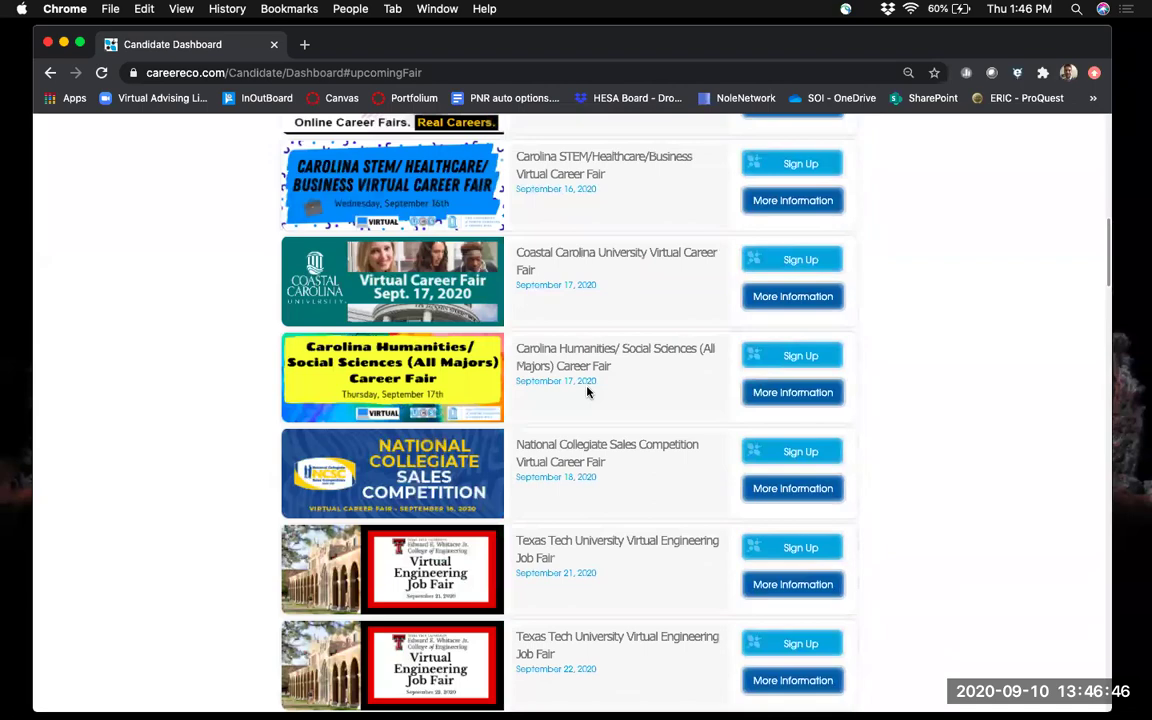
# Open the Florida State University Seminole Futures fair and its participating employers page.
pyautogui.scroll(-16, 589, 390)
pyautogui.scroll(5, 589, 389)
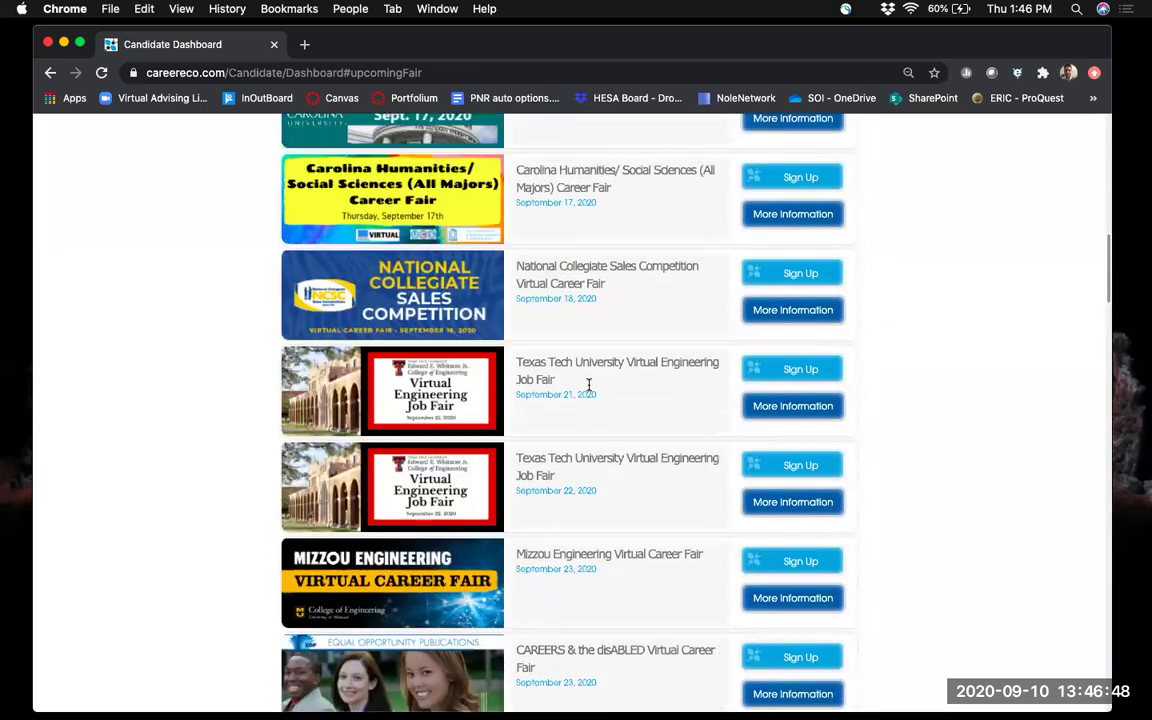
pyautogui.scroll(-3, 632, 414)
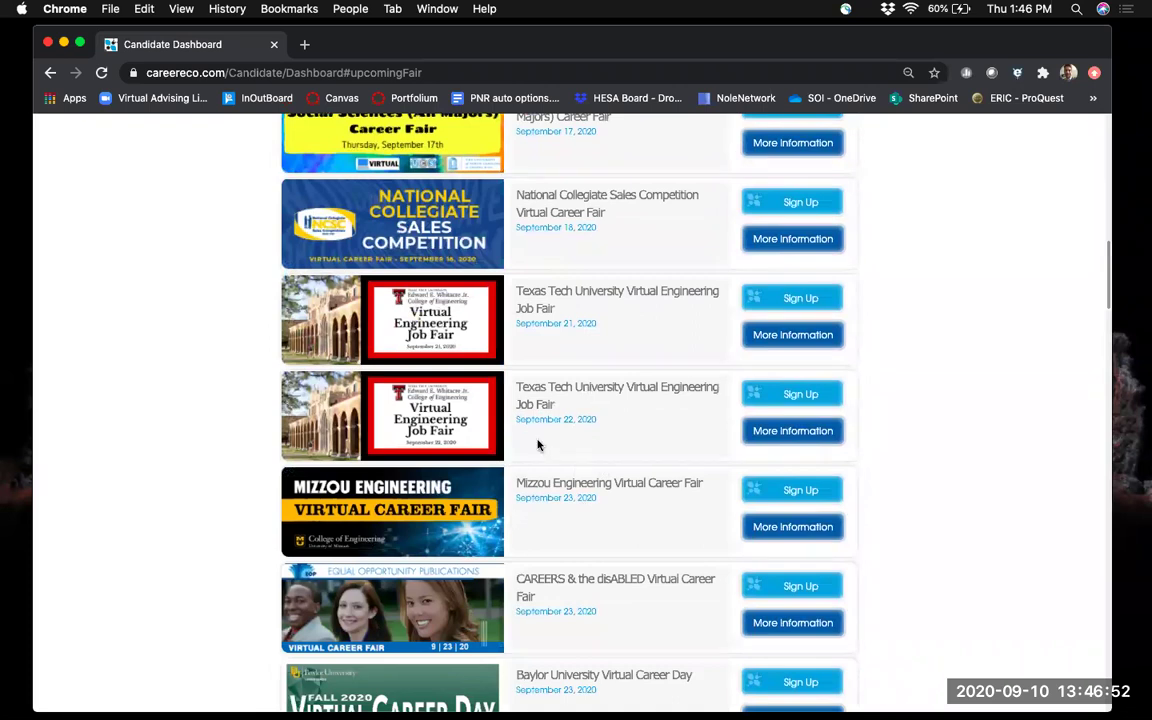
pyautogui.scroll(-8, 581, 433)
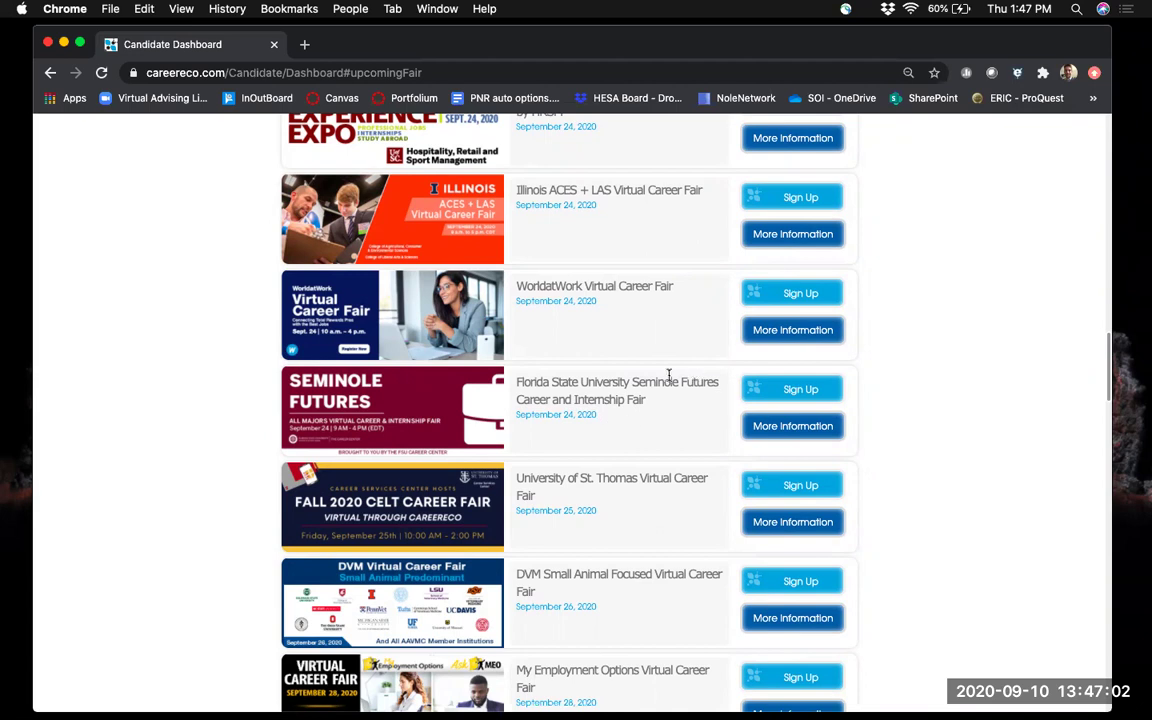
pyautogui.click(777, 428)
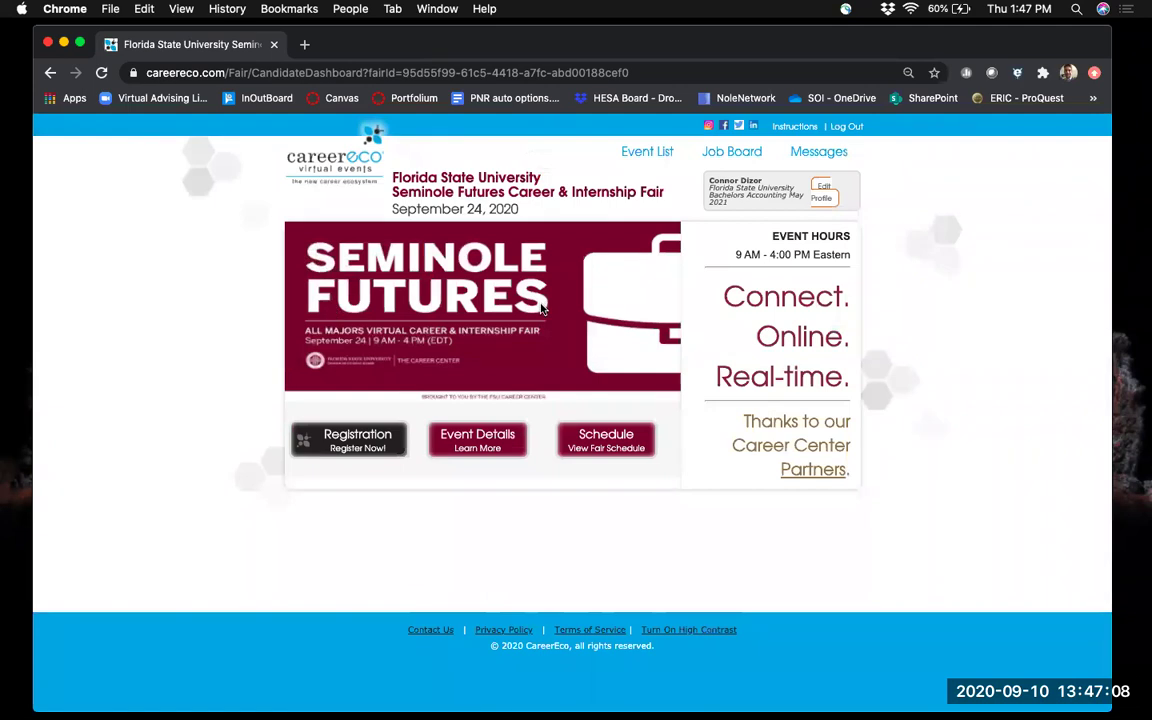
pyautogui.click(476, 443)
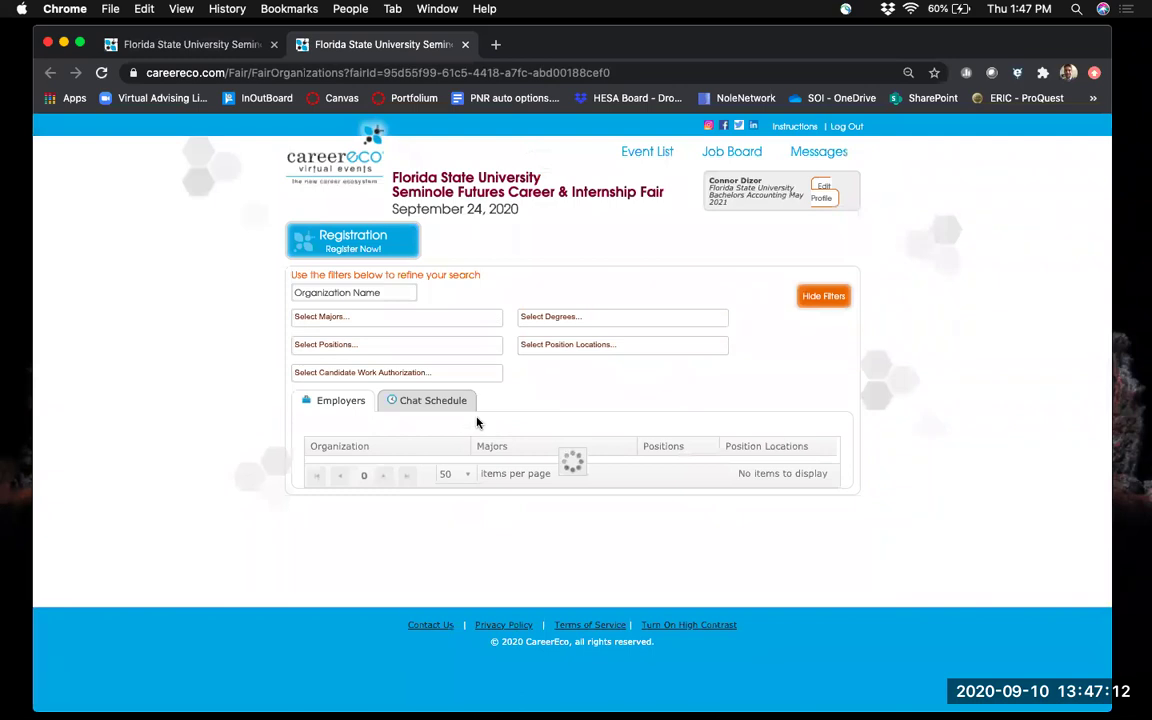
# Scroll the Seminole Futures employer list, then start the fair's registration form.
pyautogui.scroll(-5, 297, 467)
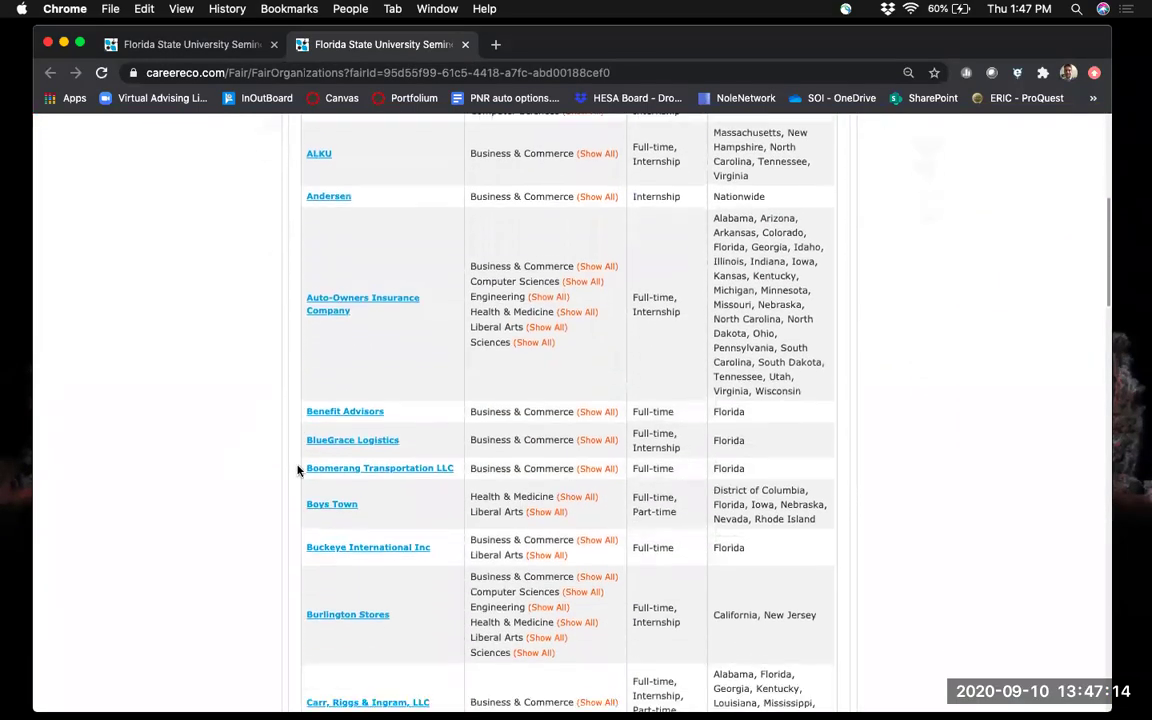
pyautogui.scroll(3, 297, 467)
pyautogui.scroll(3, 297, 467)
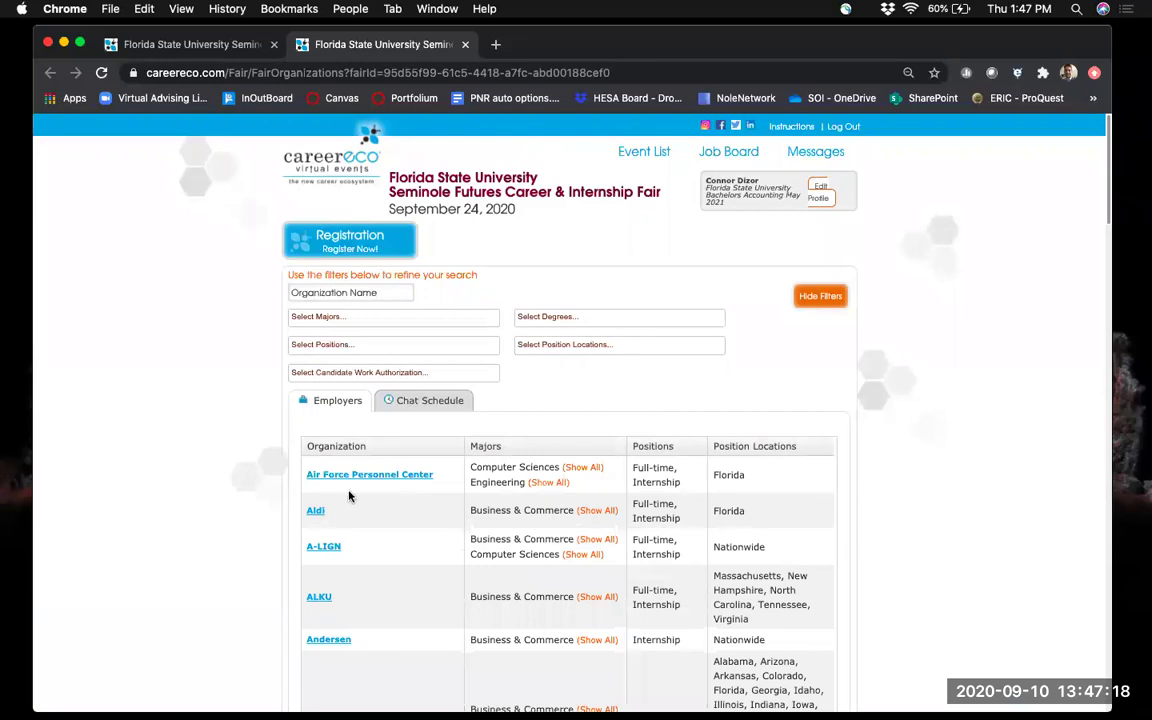
pyautogui.click(353, 249)
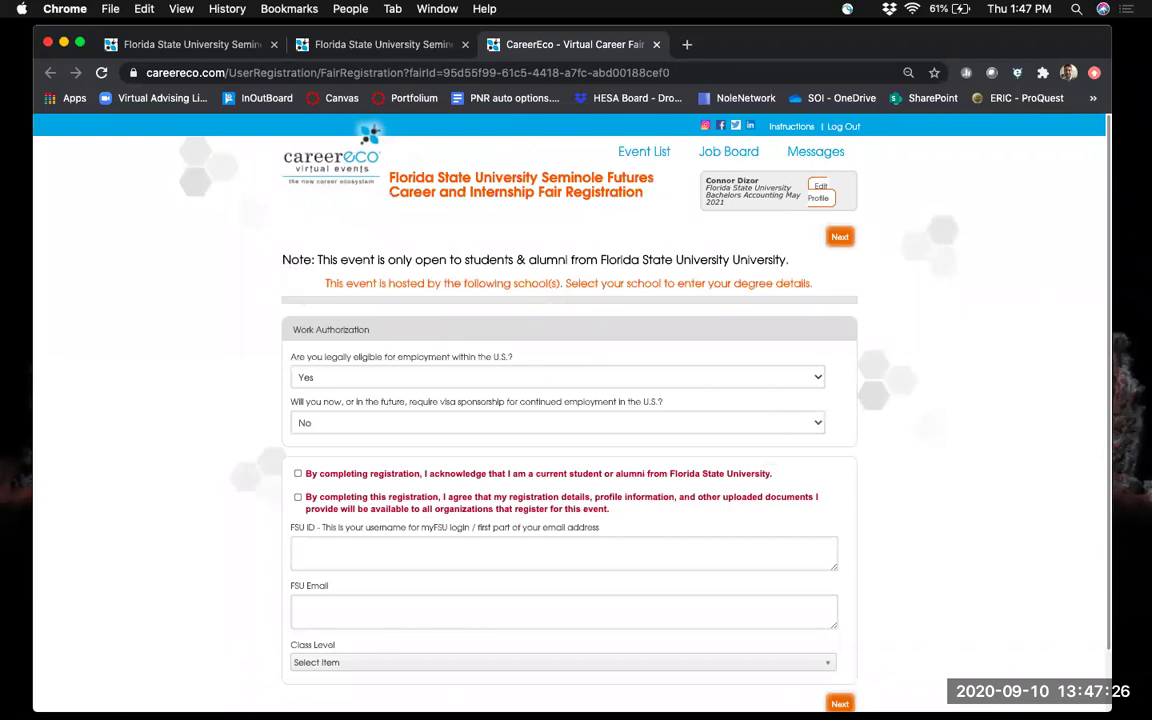
# Answer Yes to needing visa sponsorship and tick the FSU student and info-sharing acknowledgements.
pyautogui.scroll(-2, 465, 327)
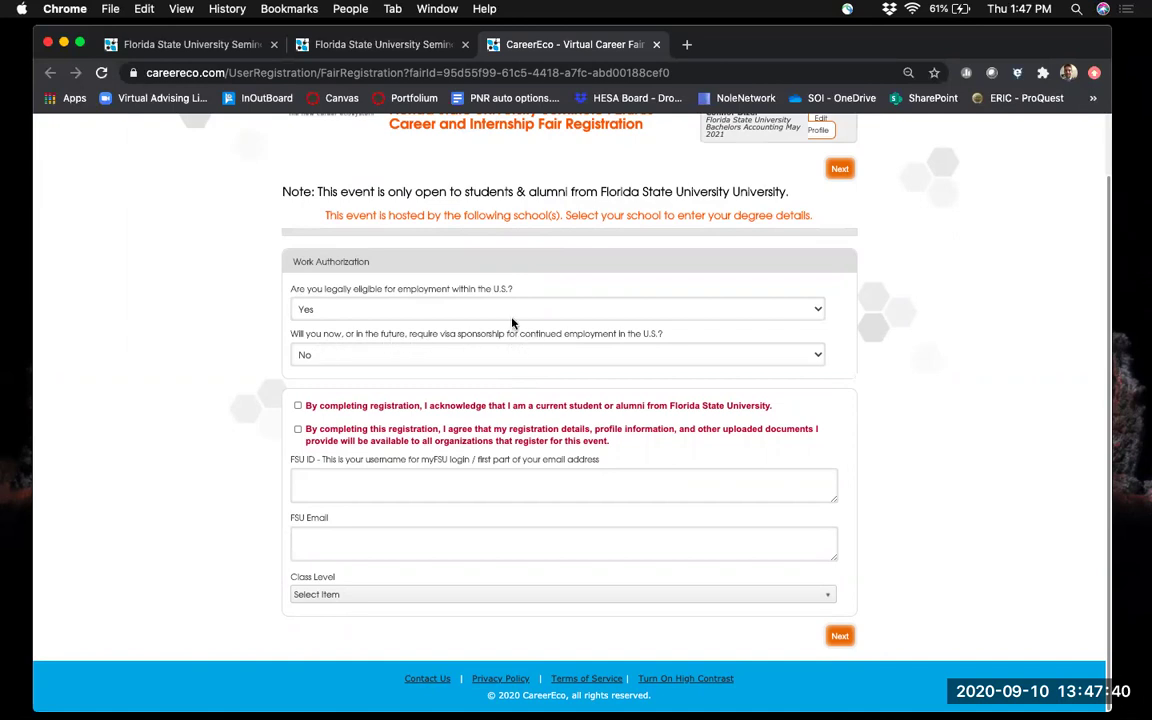
pyautogui.click(366, 355)
pyautogui.click(359, 344)
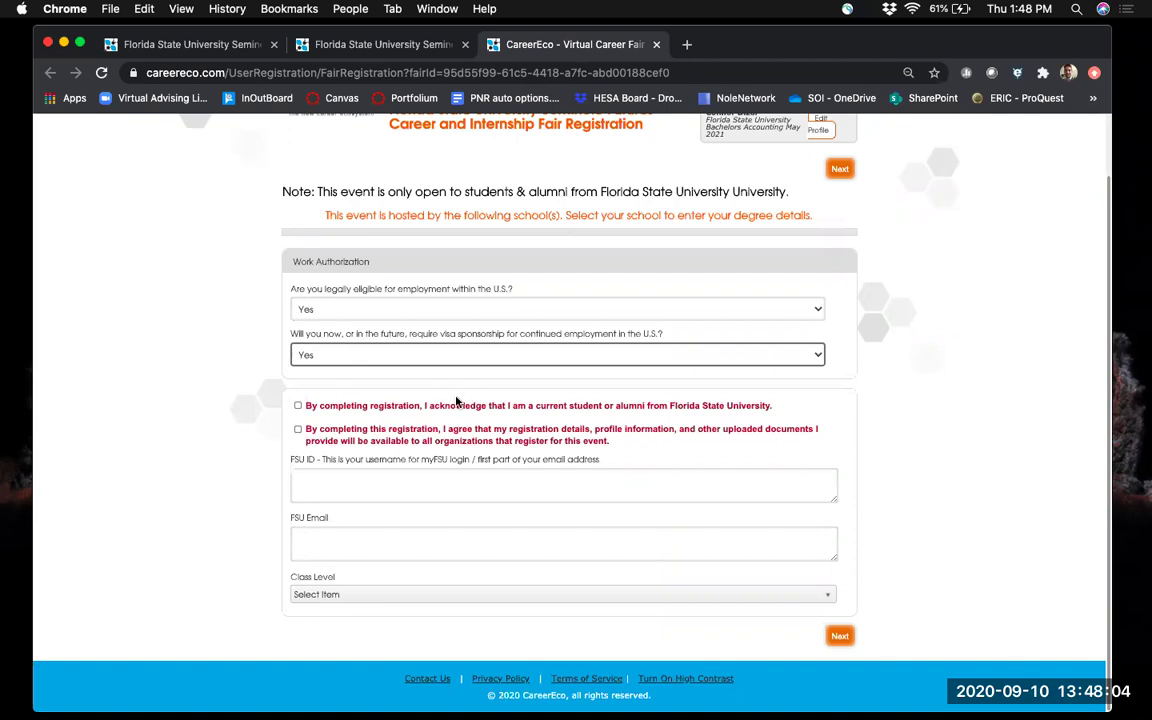
pyautogui.click(297, 405)
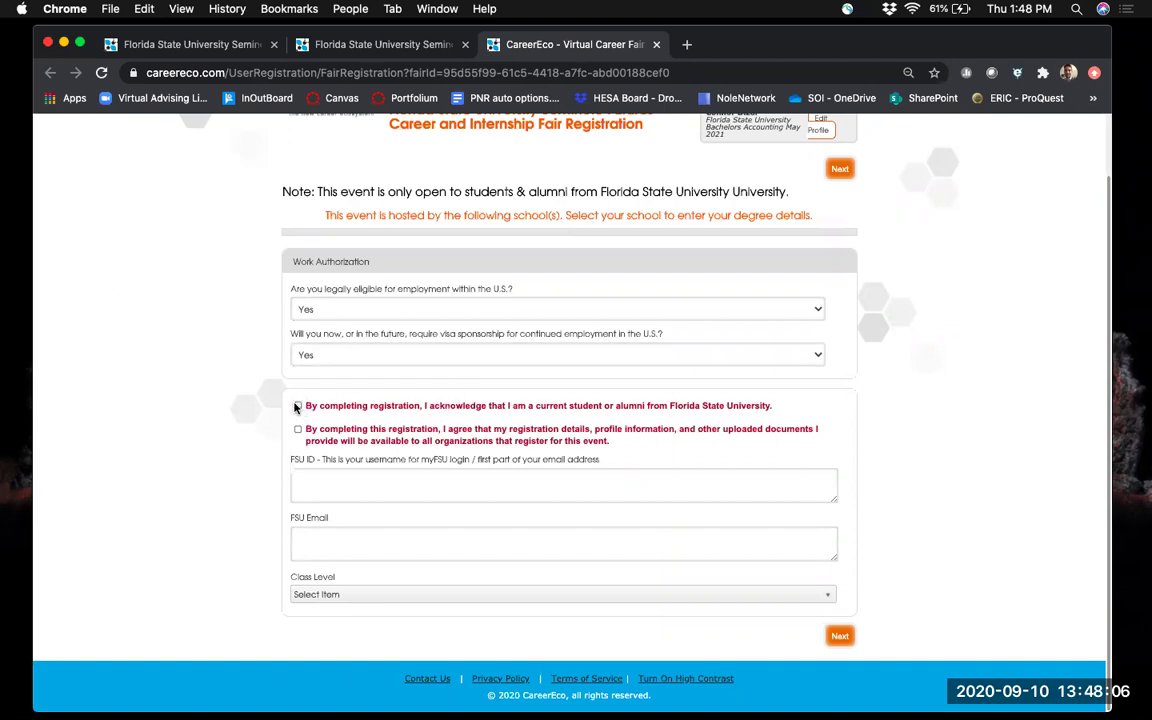
pyautogui.click(299, 432)
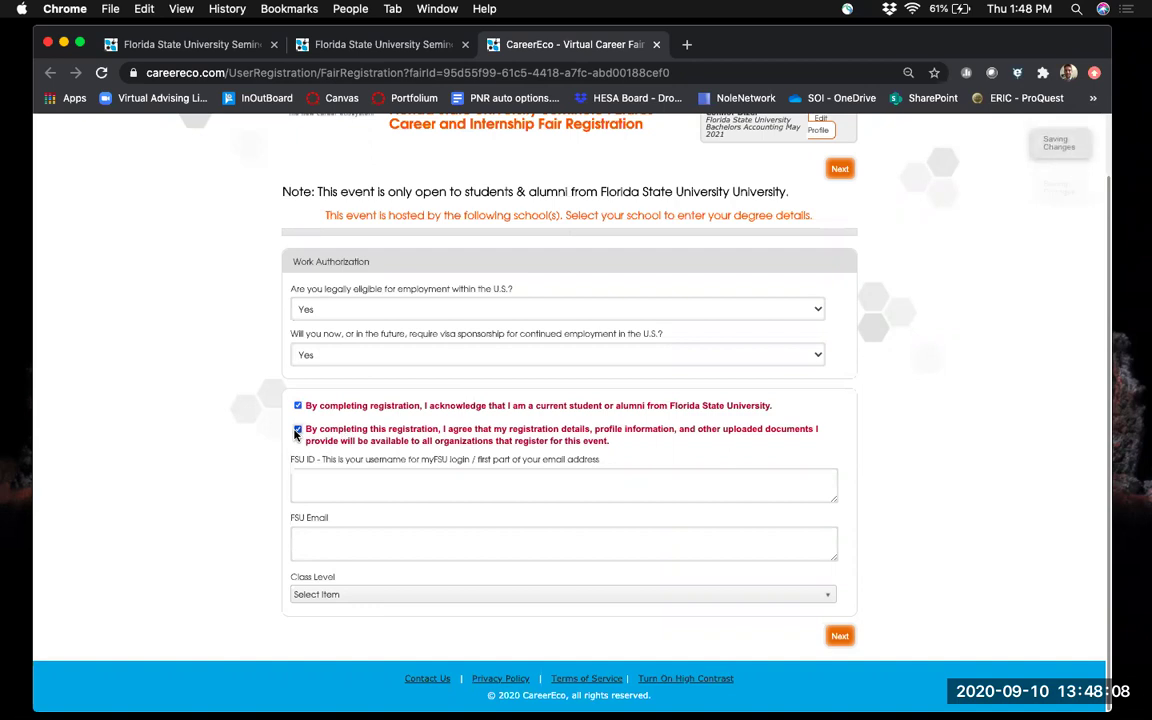
# Enter the candidate's FSU ID and FSU email, set class level to Senior, and continue.
pyautogui.click(342, 489)
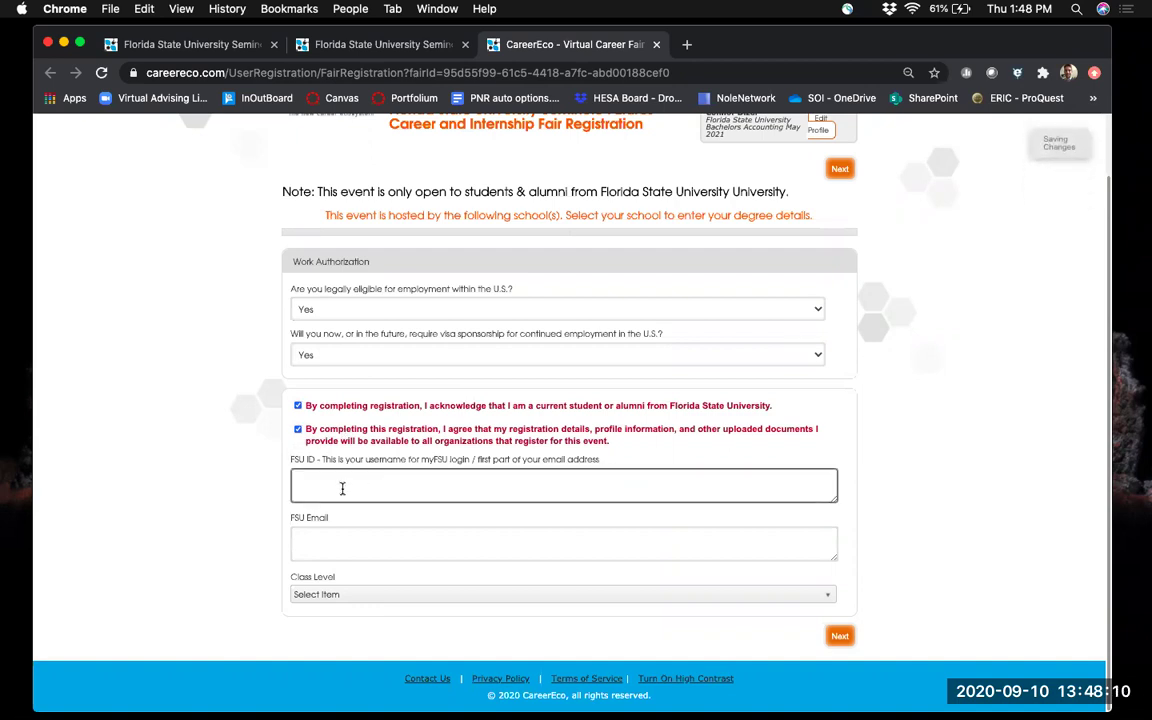
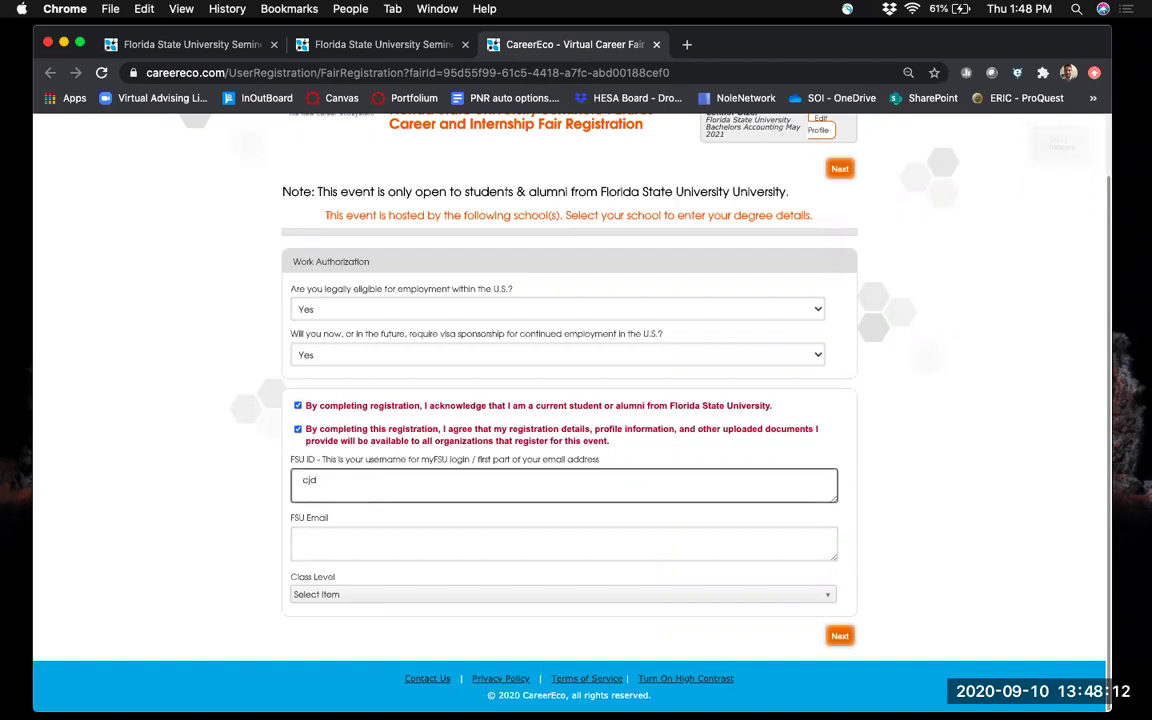
pyautogui.press('Tab')
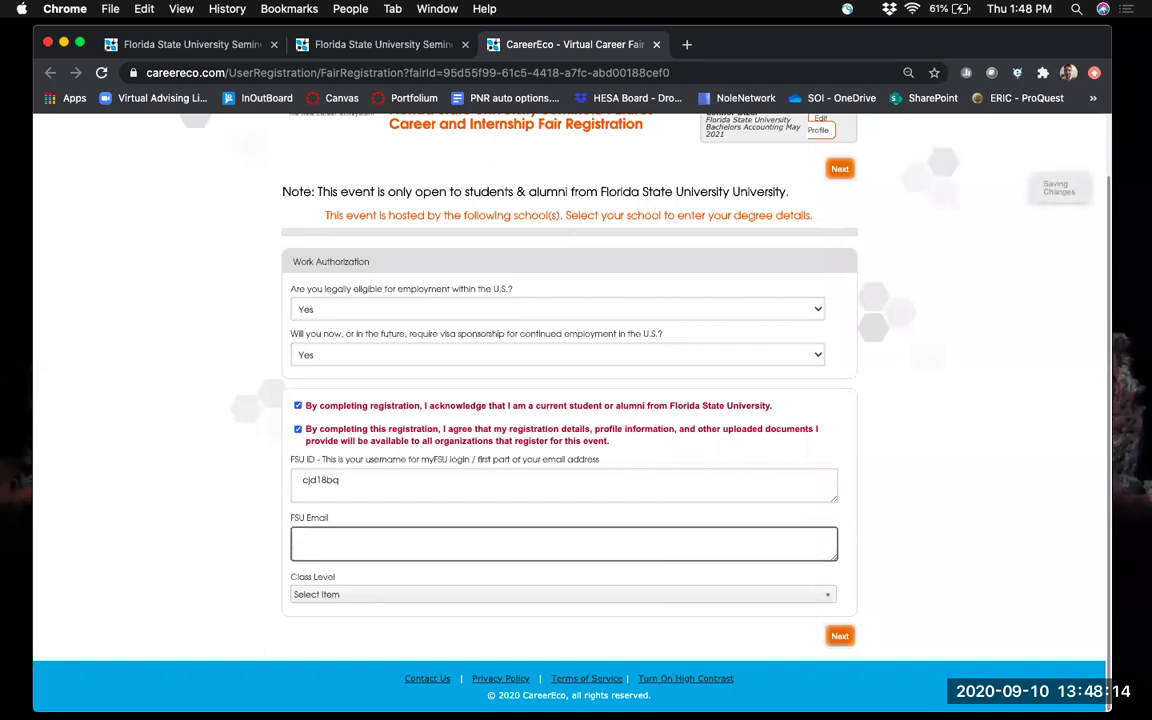
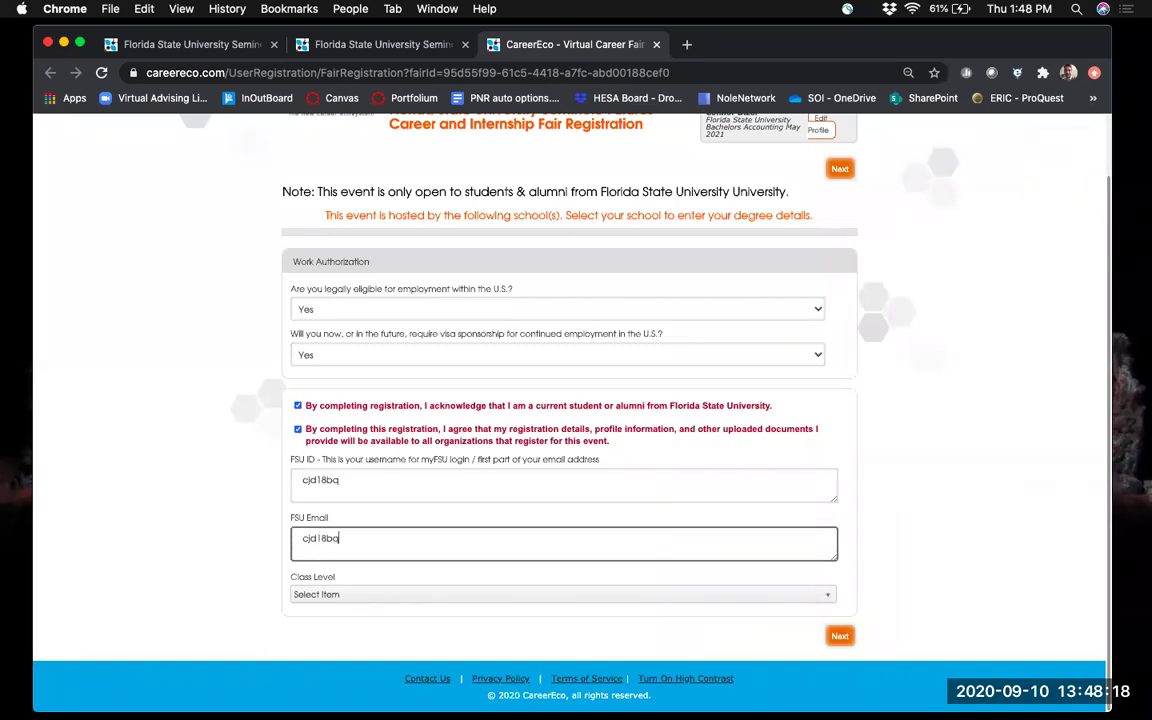
pyautogui.click(362, 596)
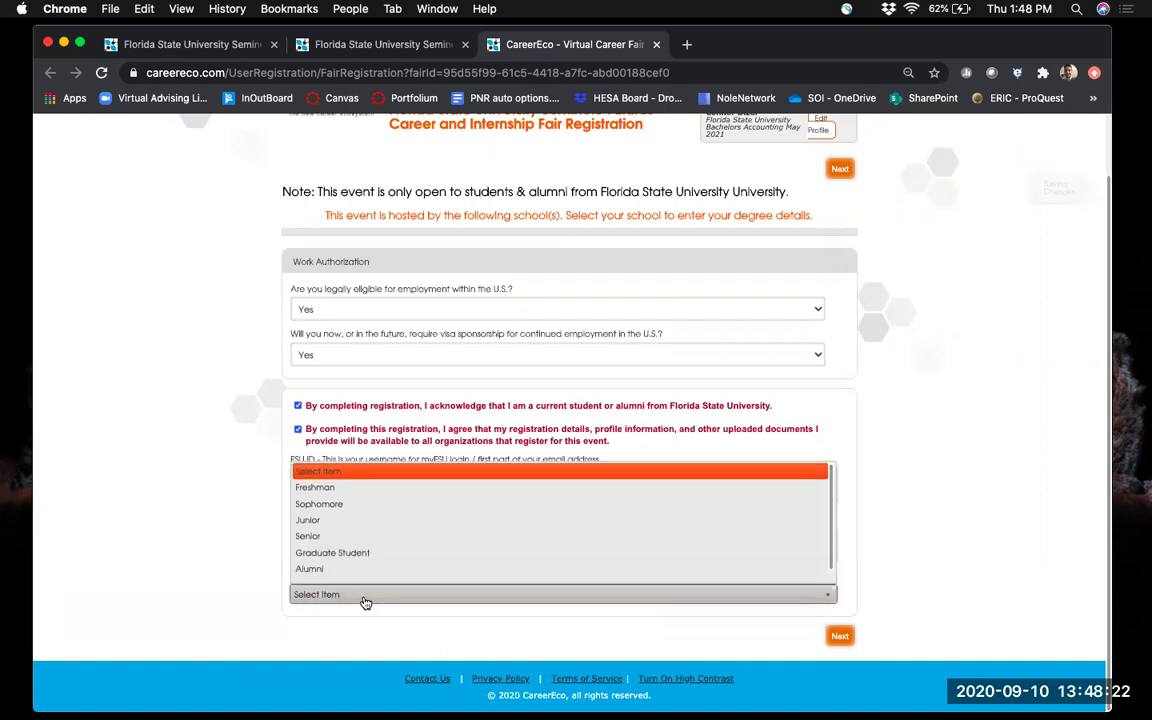
pyautogui.click(338, 538)
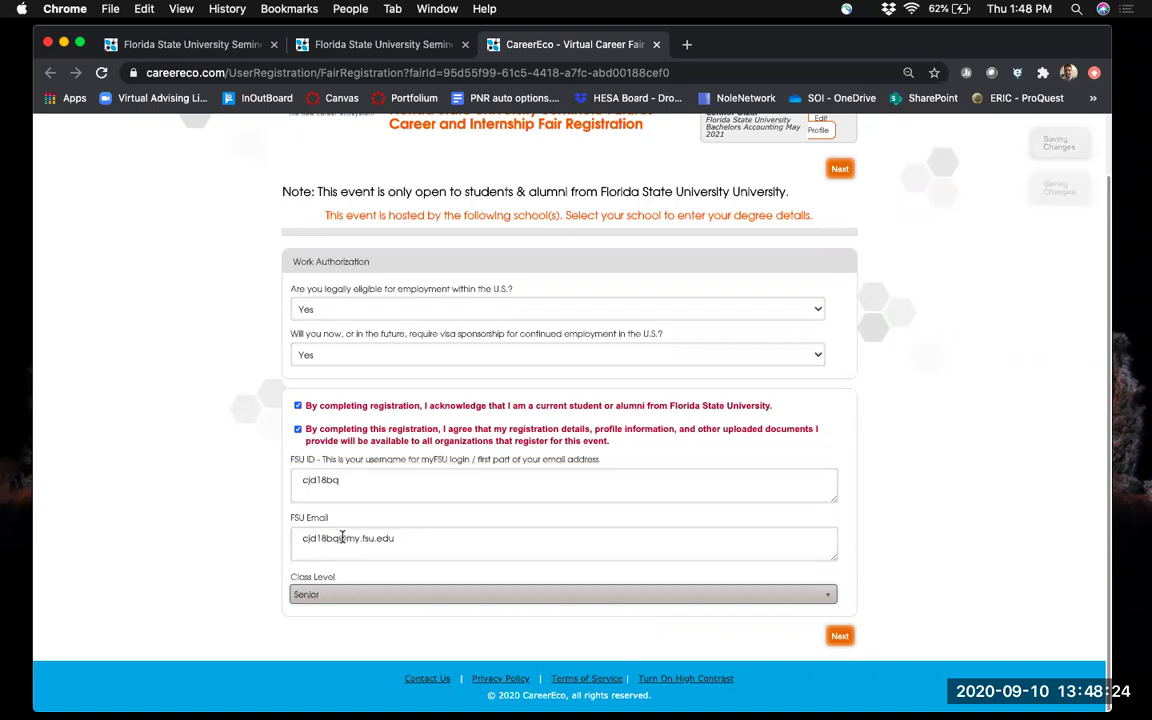
pyautogui.click(840, 636)
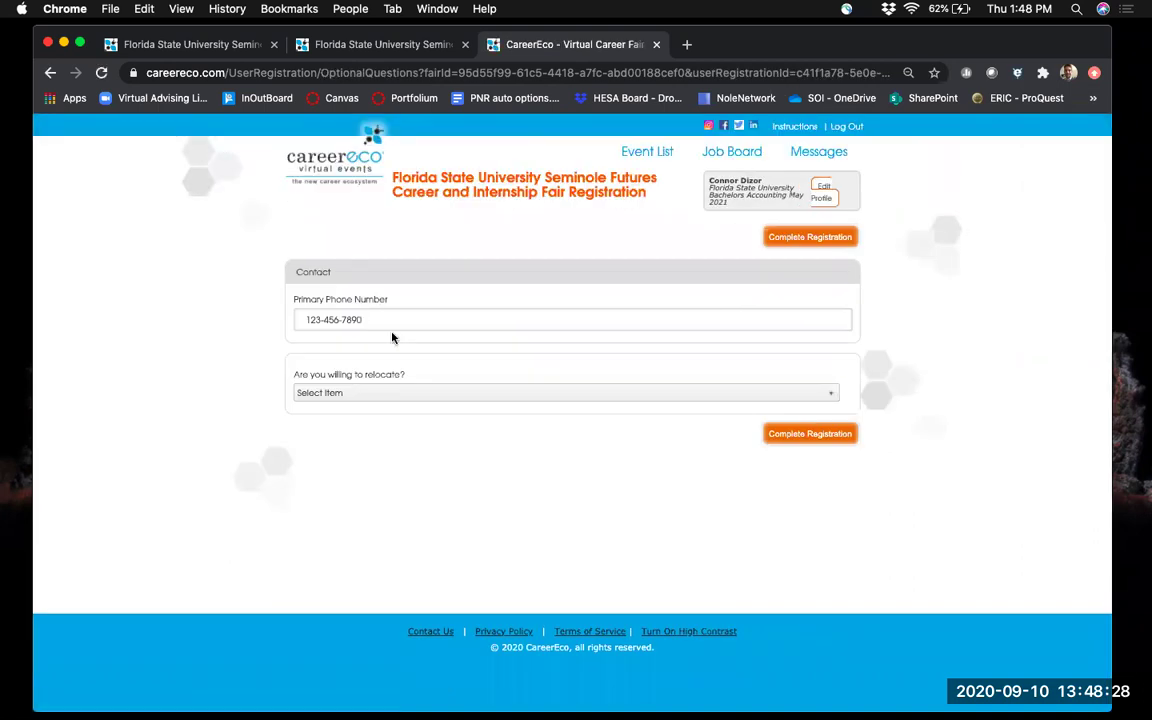
# Answer Yes to willing to relocate, complete the registration, and continue past the confirmation.
pyautogui.click(379, 397)
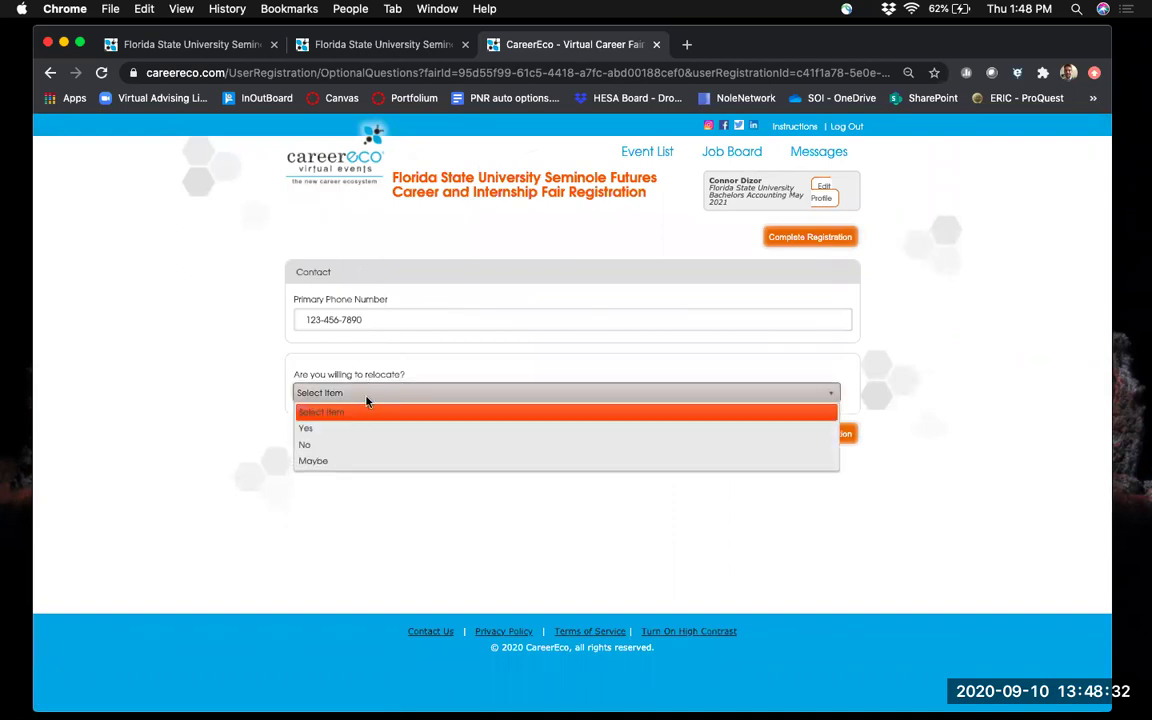
pyautogui.click(355, 441)
pyautogui.click(347, 397)
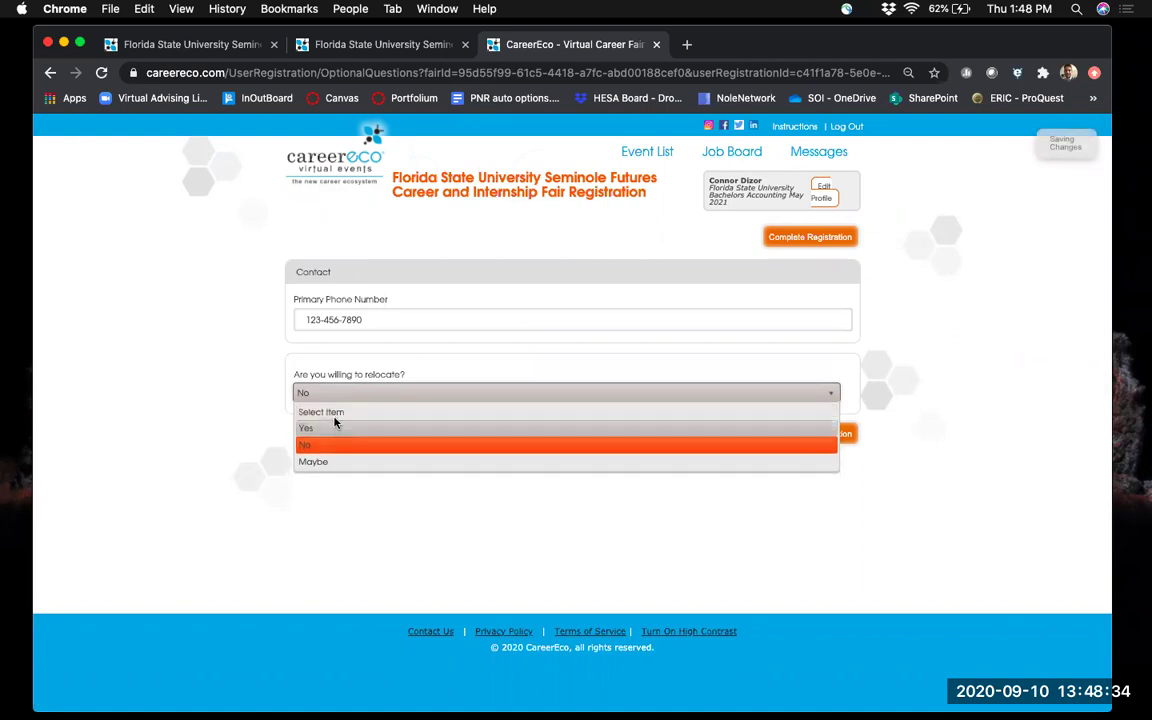
pyautogui.click(334, 427)
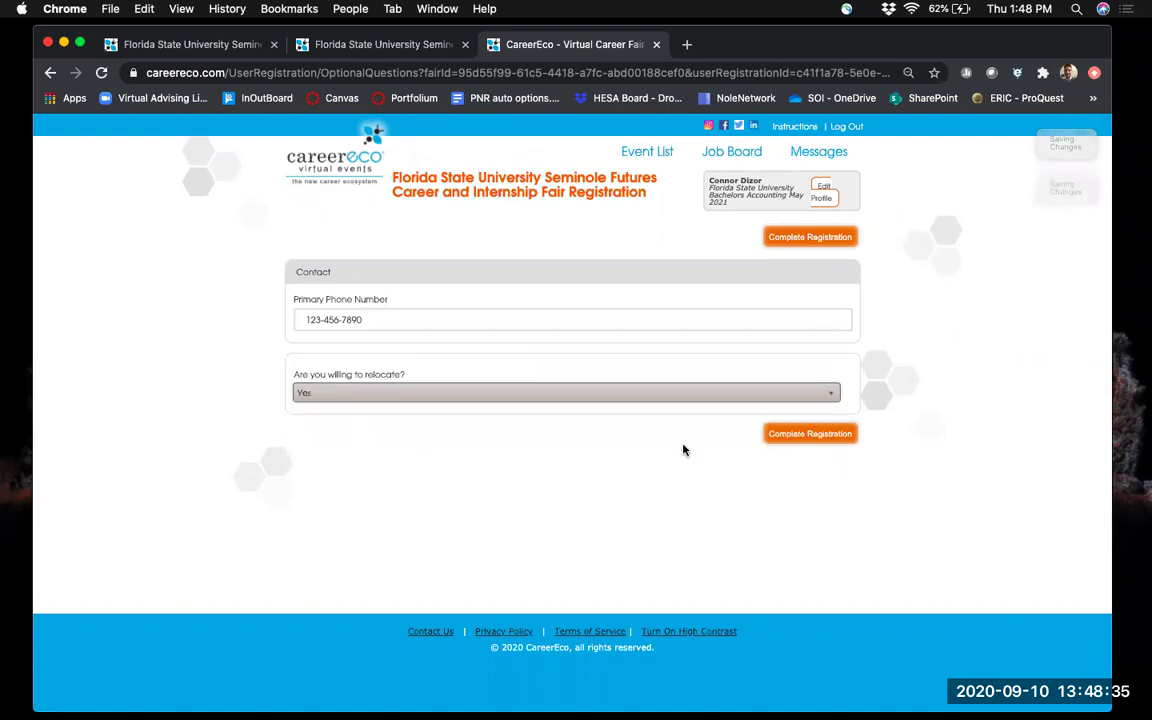
pyautogui.click(813, 437)
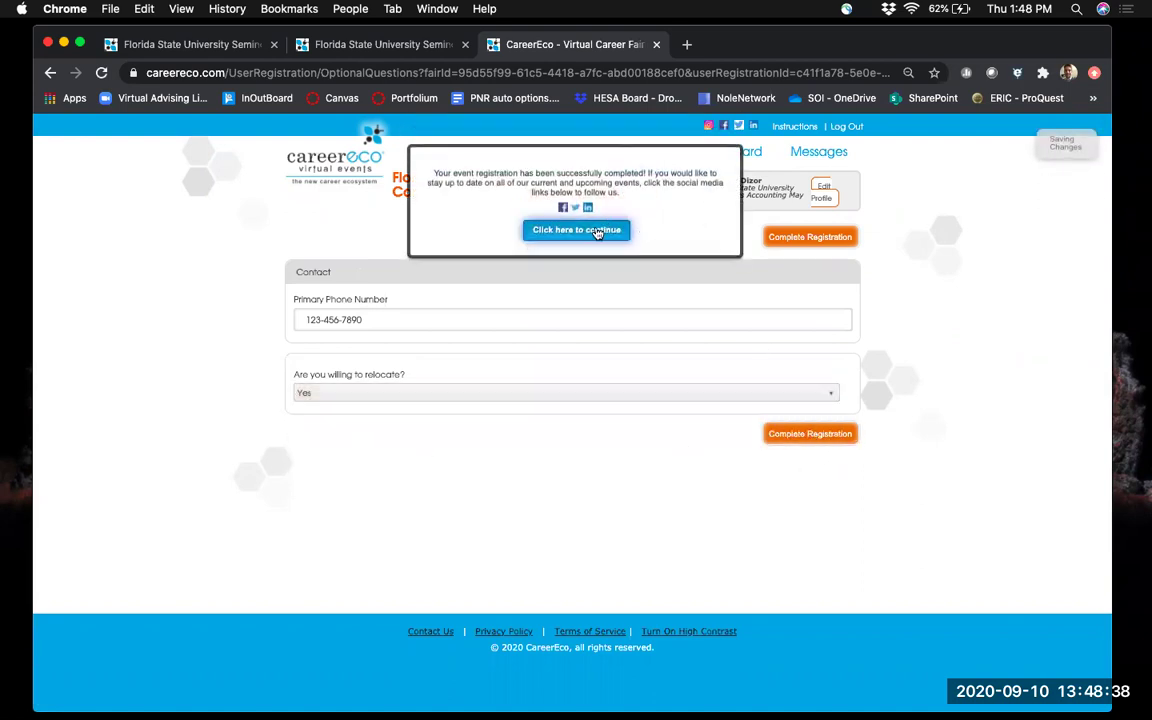
pyautogui.click(597, 231)
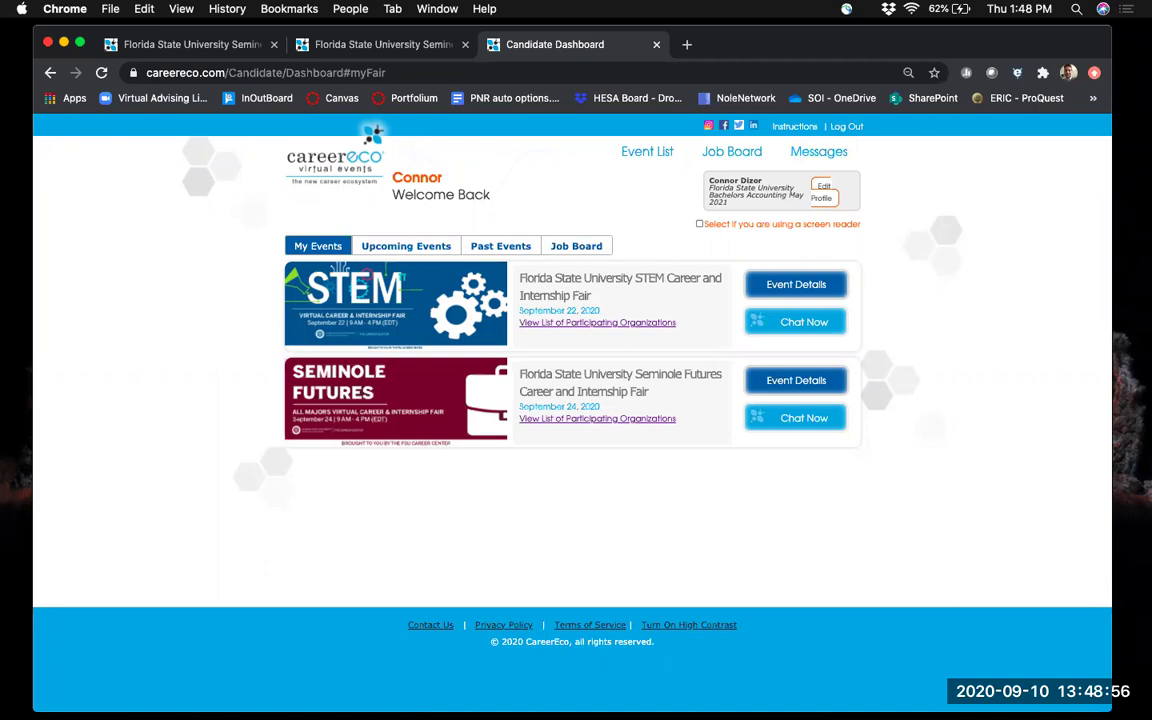
# Open the STEM fair's event details and its employer list, from 402 Software Engineering Group onward.
pyautogui.click(803, 288)
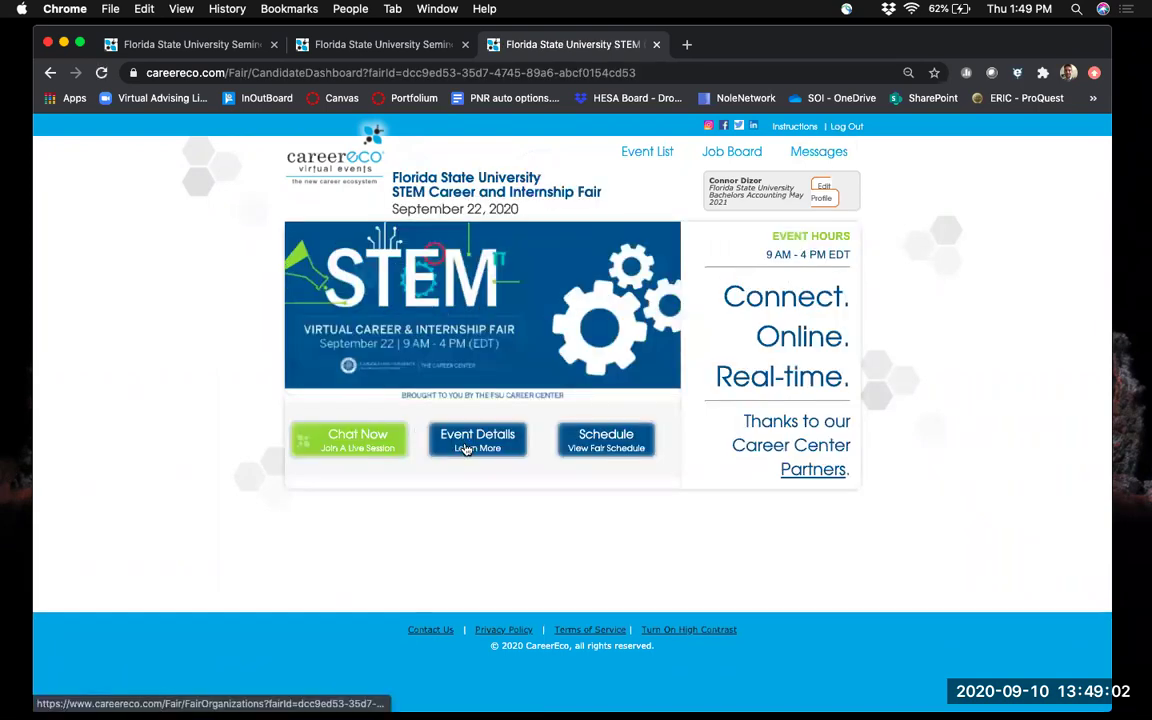
pyautogui.click(466, 449)
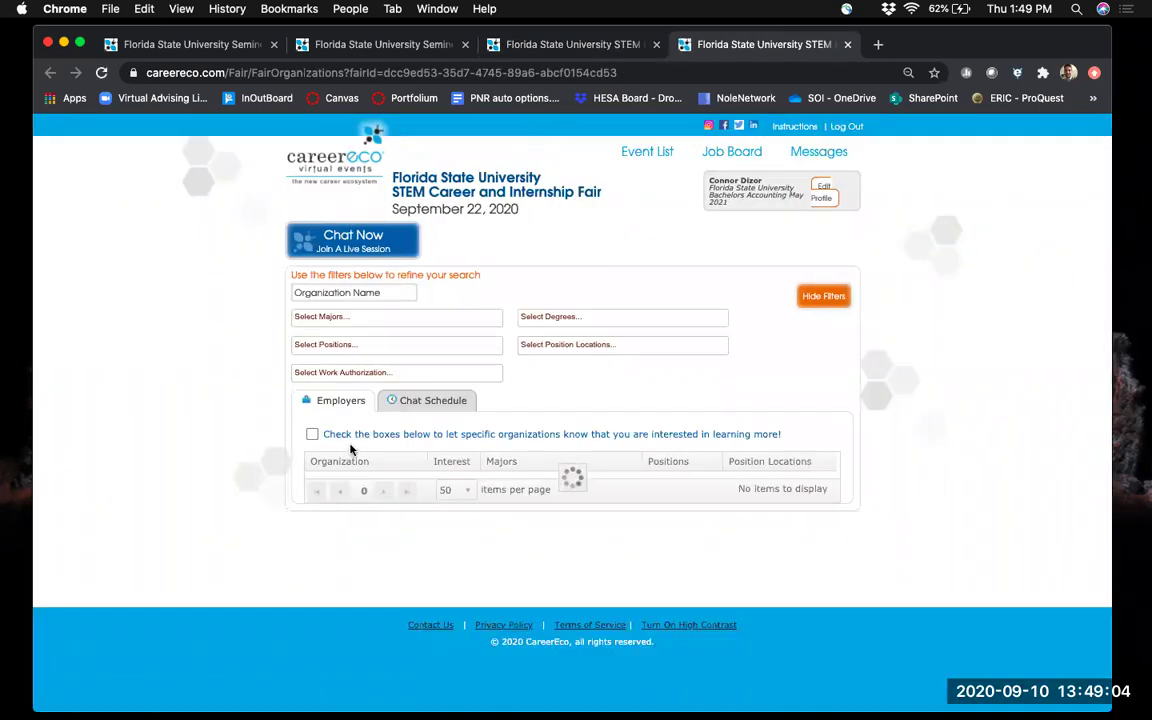
pyautogui.scroll(-3, 496, 368)
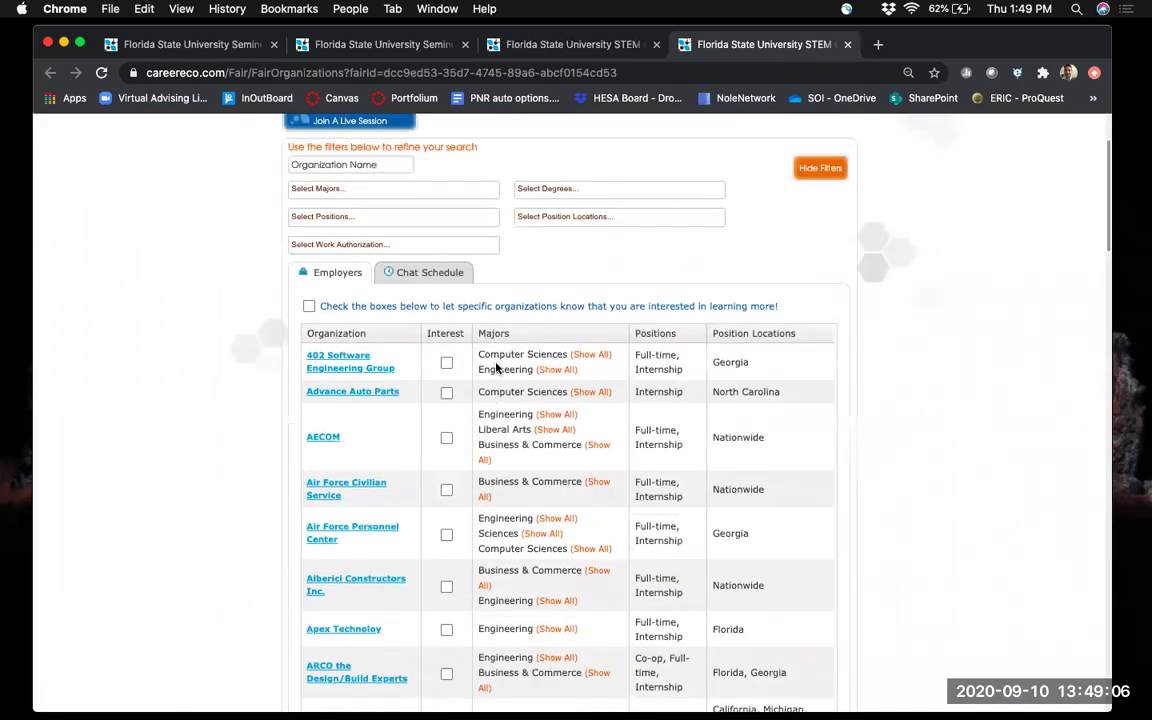
pyautogui.scroll(1, 496, 368)
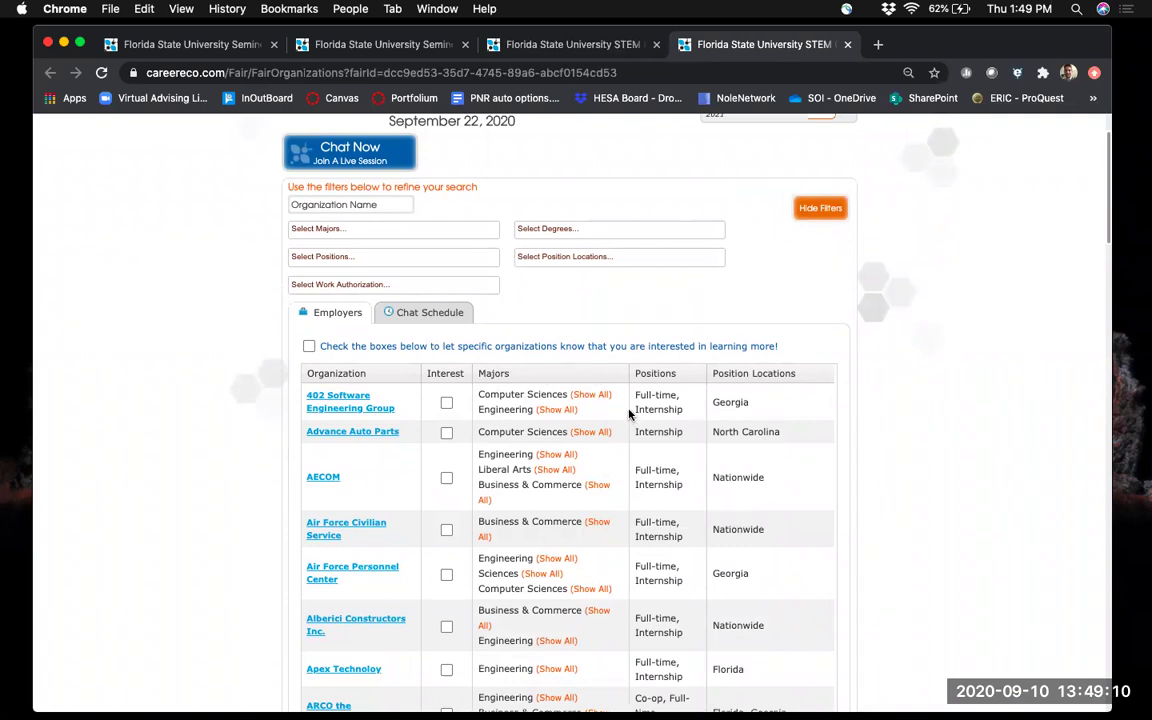
pyautogui.scroll(2, 553, 414)
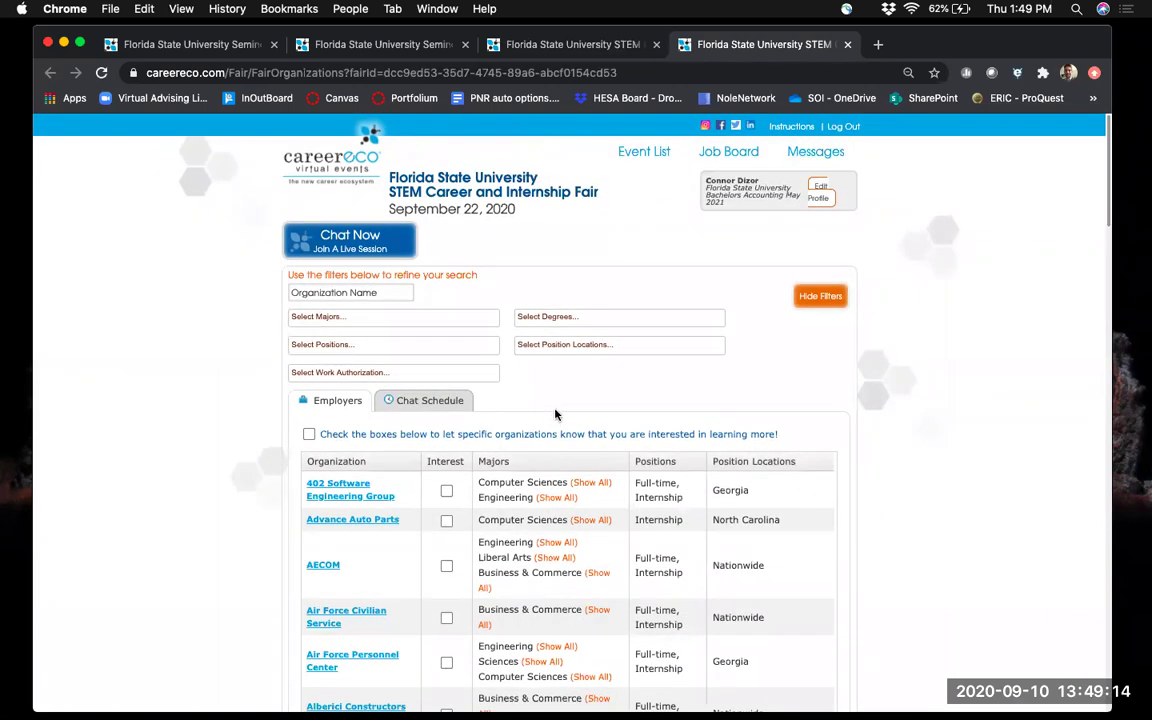
# Open the STEM fair's chat rooms and join the FSU Career Center room.
pyautogui.click(331, 250)
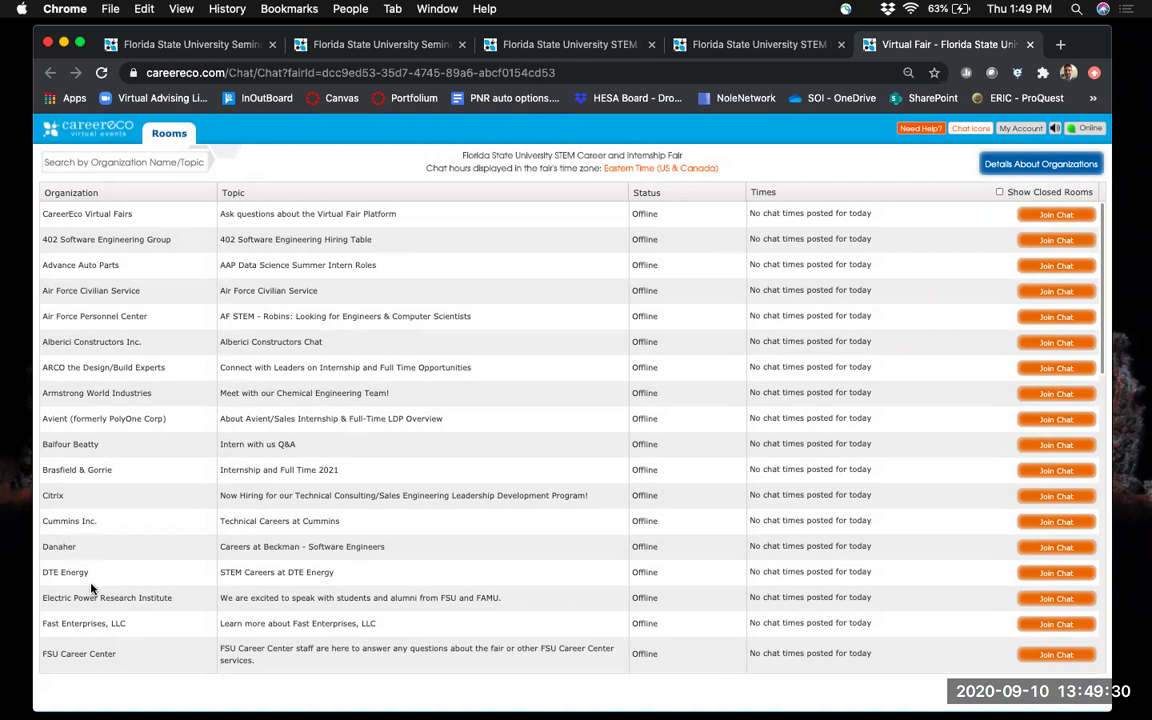
pyautogui.scroll(-5, 92, 570)
pyautogui.scroll(5, 110, 560)
pyautogui.scroll(-5, 290, 420)
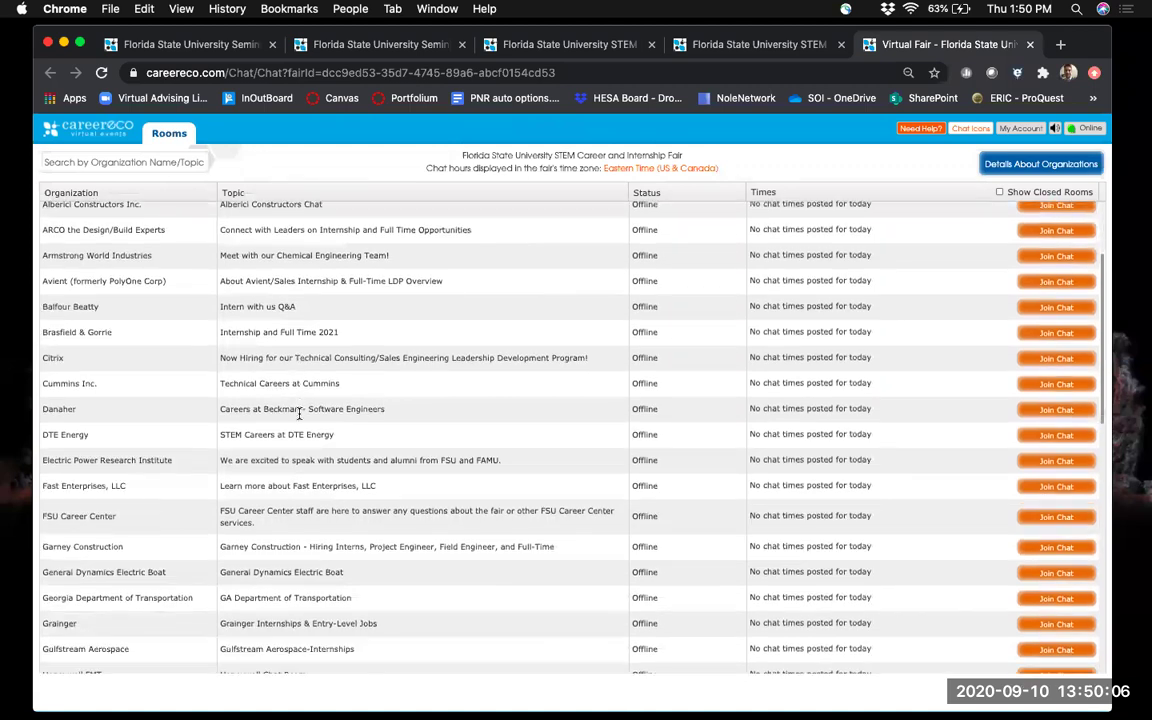
pyautogui.scroll(-1, 298, 419)
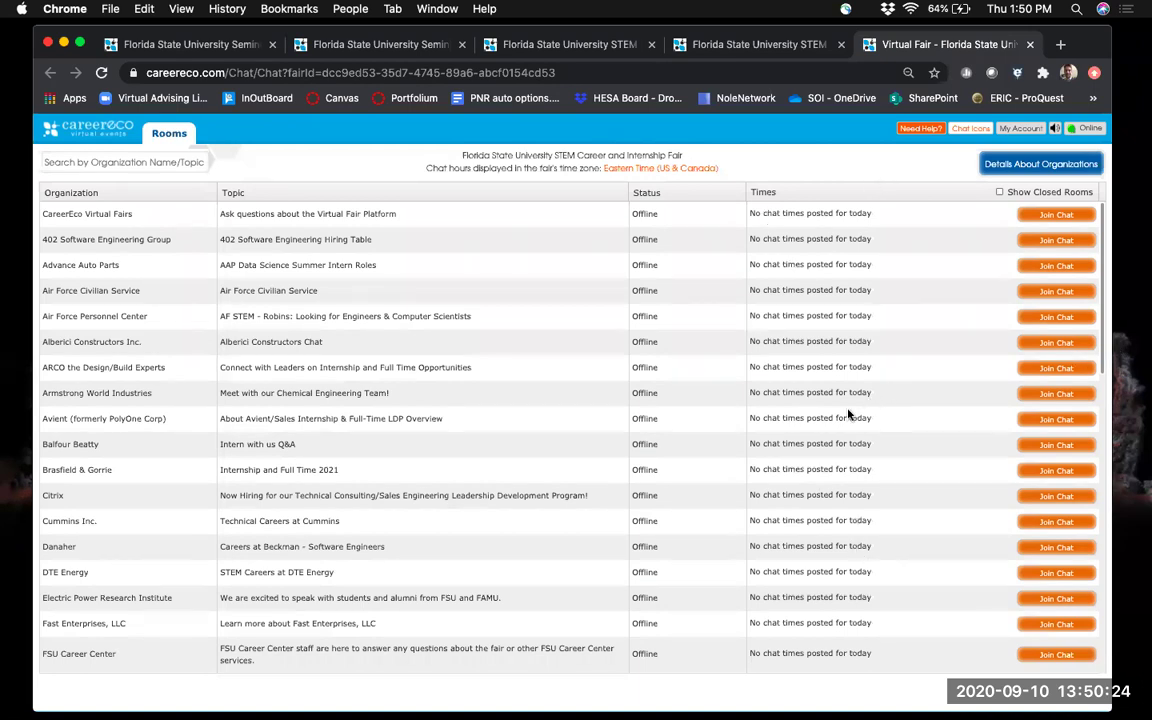
pyautogui.scroll(-5, 500, 467)
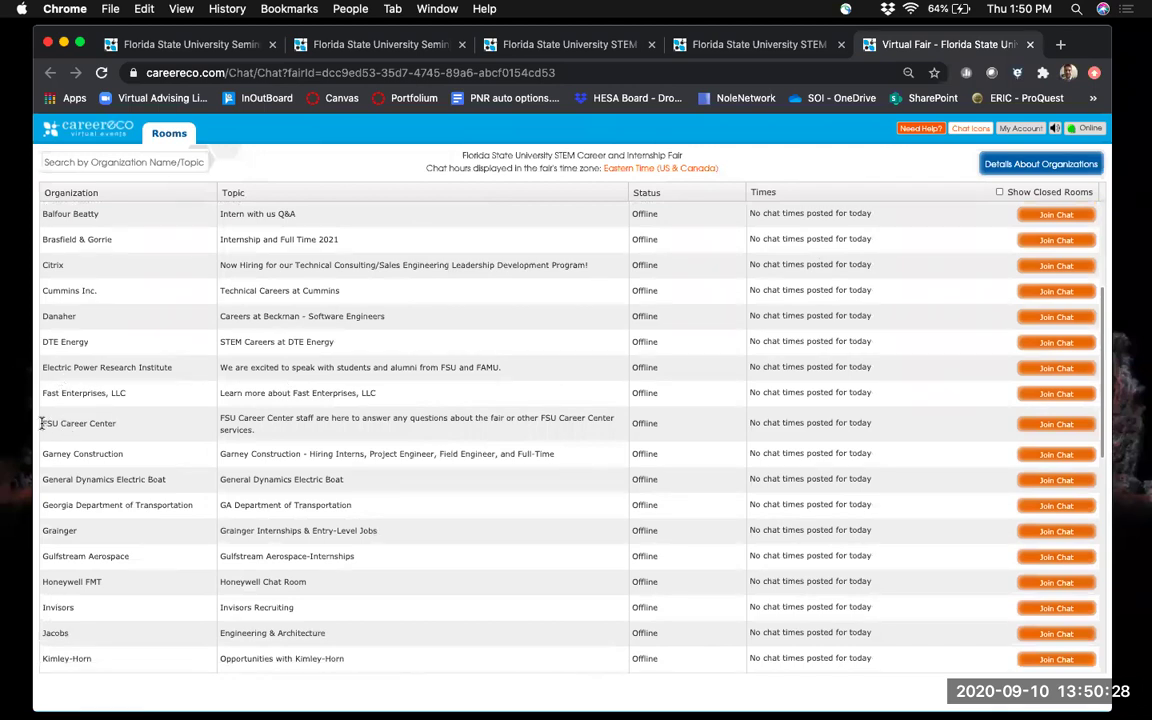
pyautogui.moveTo(43, 423); pyautogui.dragTo(174, 425)
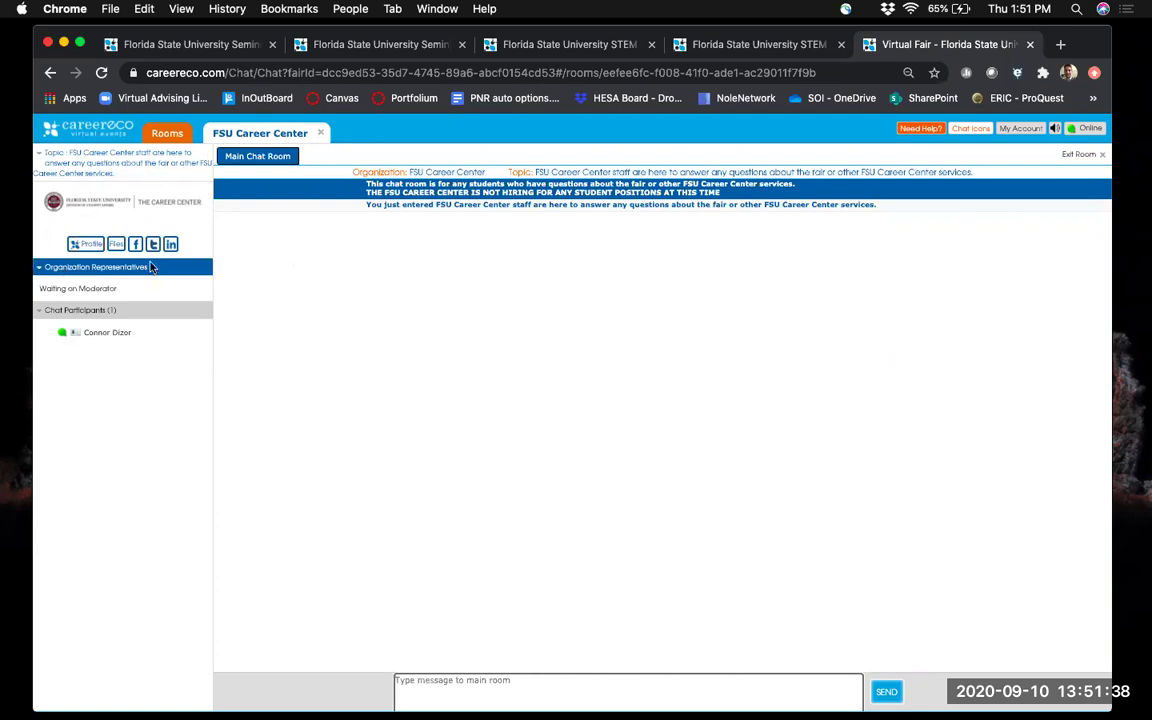
# View the FSU Career Center profile from the chat sidebar, reading down to the tutorial links.
pyautogui.click(86, 245)
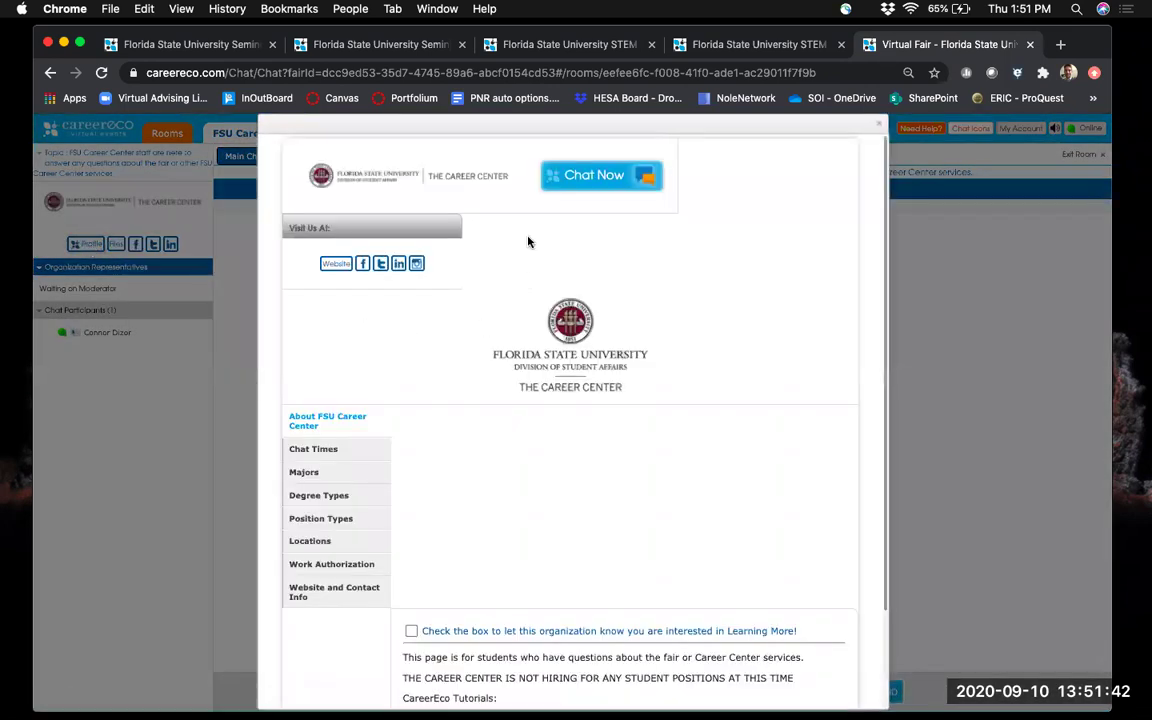
pyautogui.scroll(-3, 535, 459)
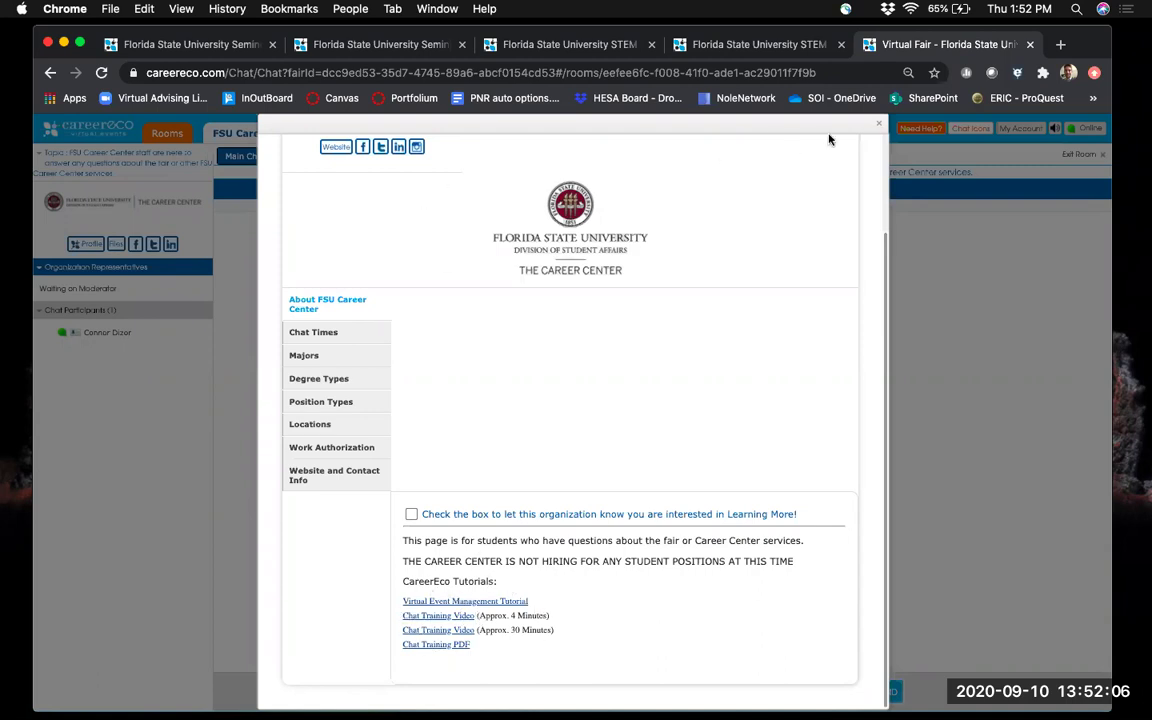
# Close the FSU Career Center profile popup to return to the main chat room.
pyautogui.click(879, 123)
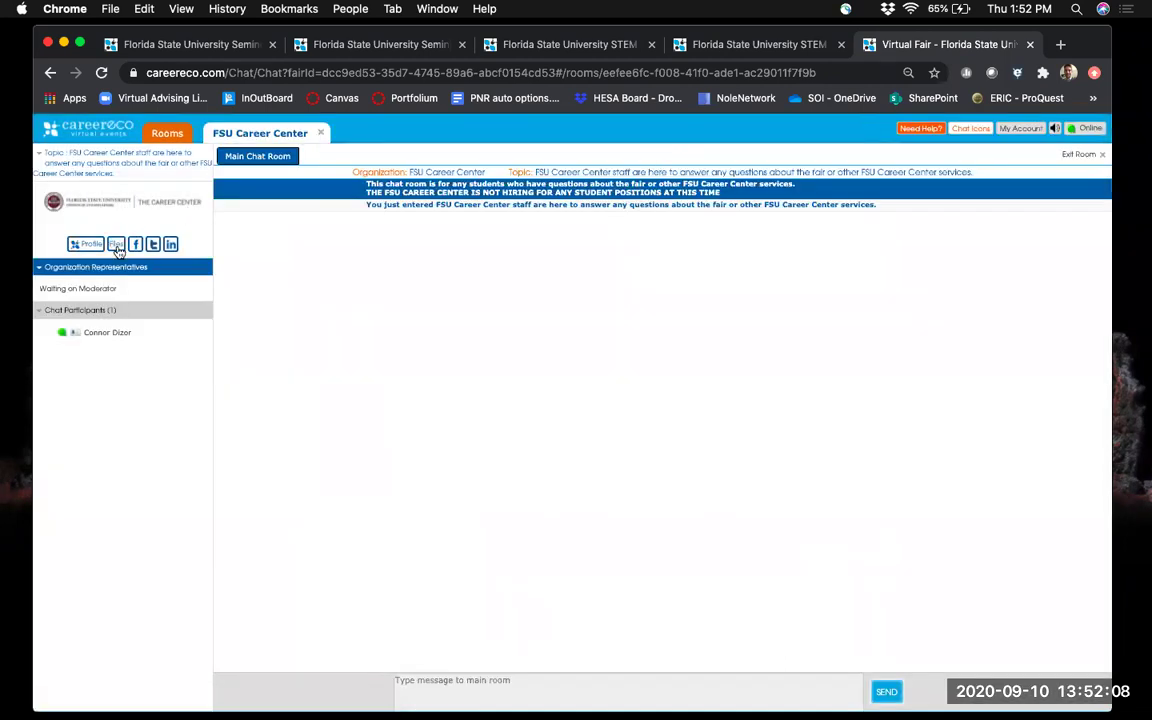